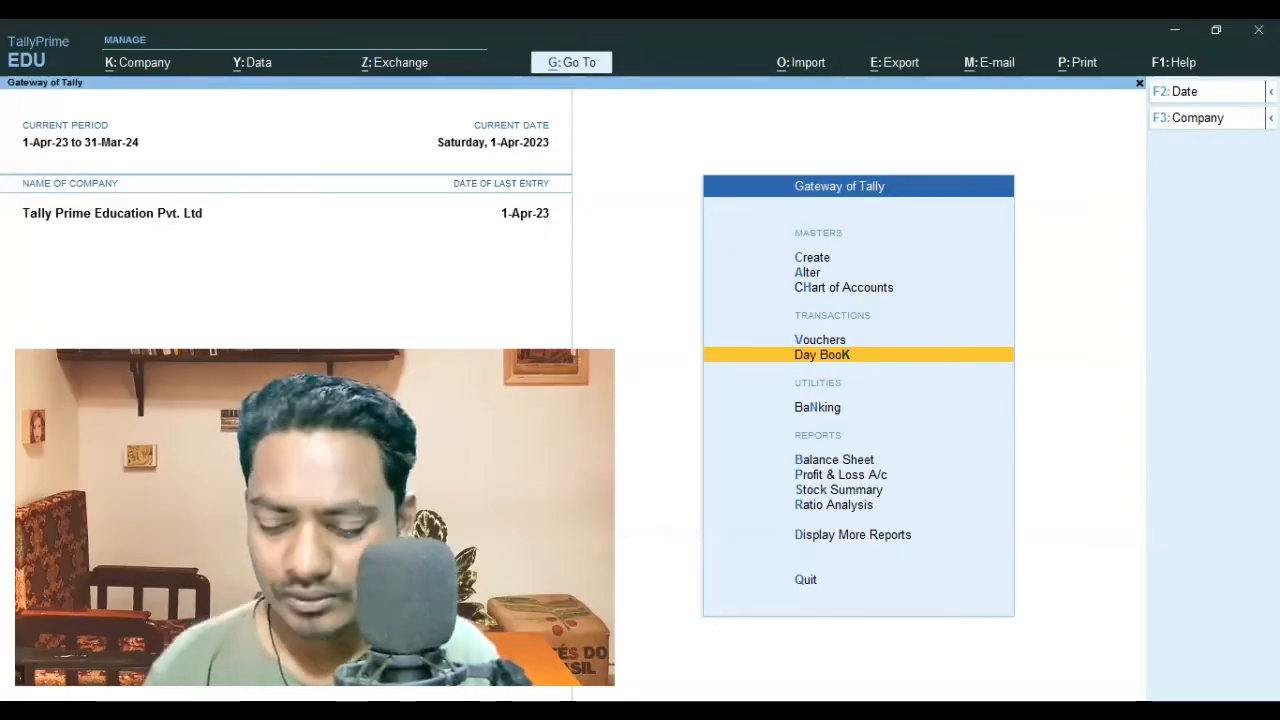
Step: Open the Cash purchase voucher of 16,250.00 from the Day Book
{"action": "key", "text": "Return"}
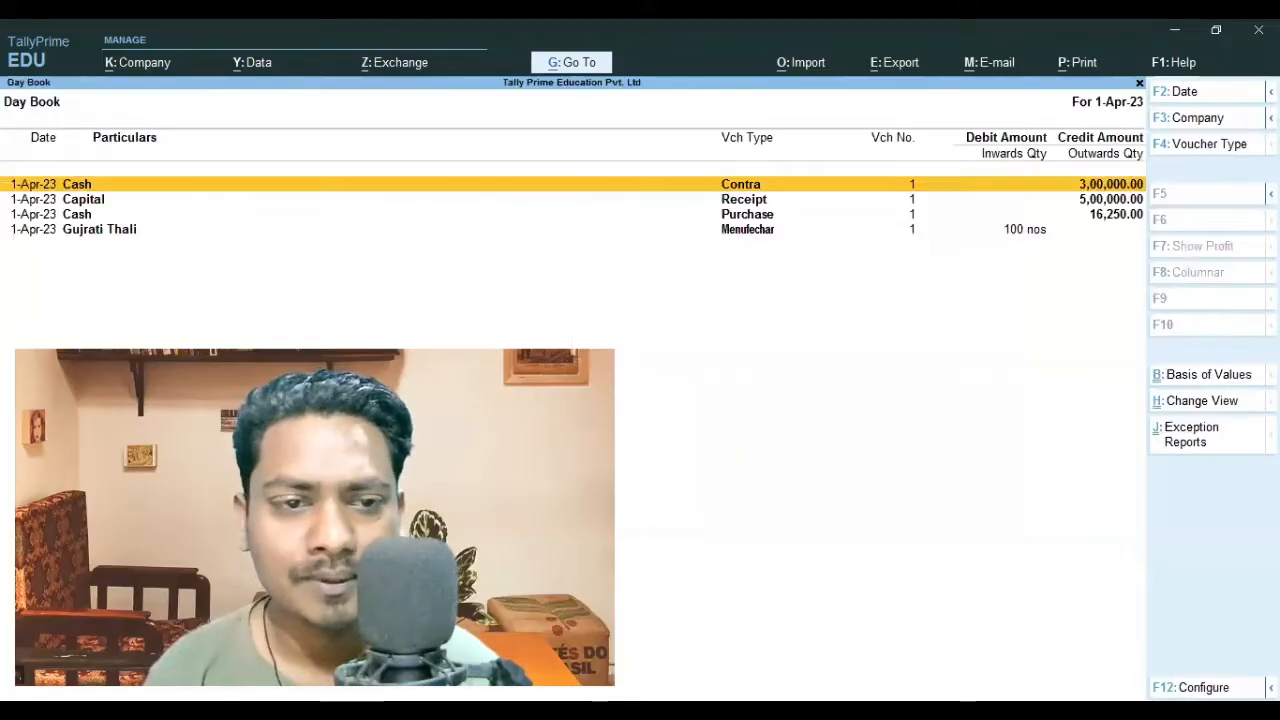
{"action": "key", "text": "Down"}
{"action": "key", "text": "Down"}
{"action": "key", "text": "Return"}
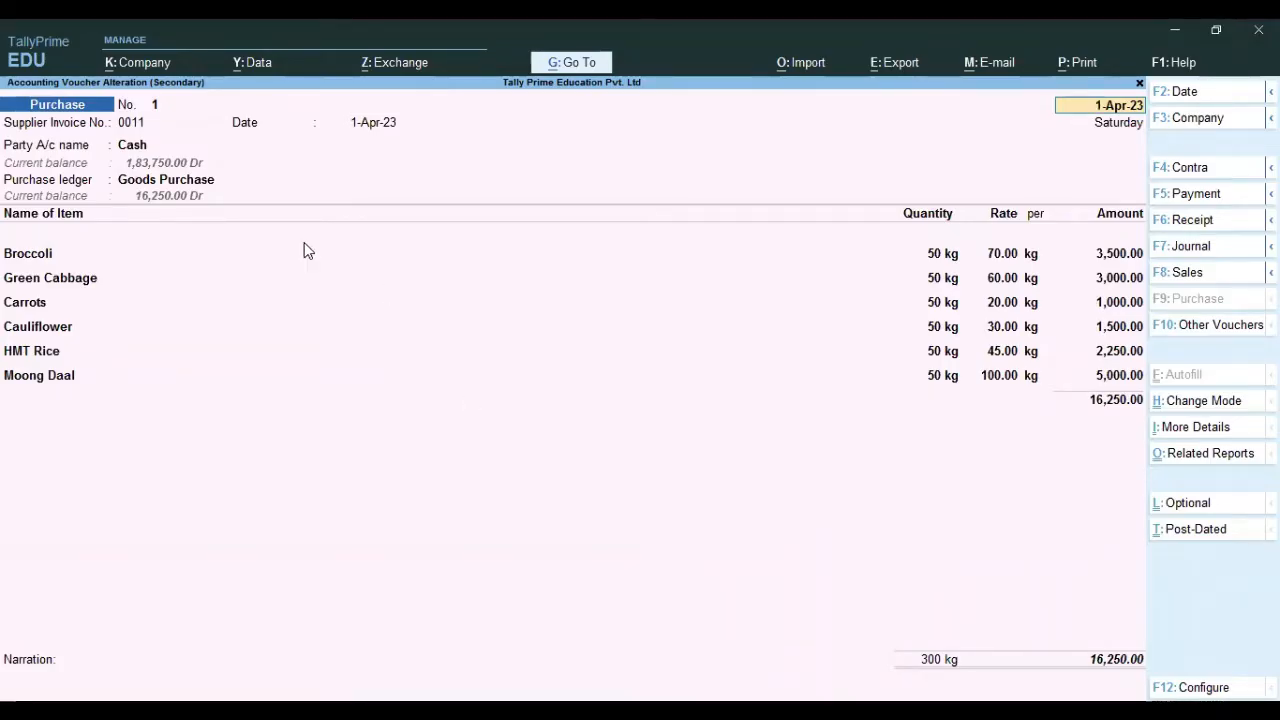
Step: Go through the Receipt Details and Party Details of the voucher's Cash party account
{"action": "left_click", "coordinate": [133, 150]}
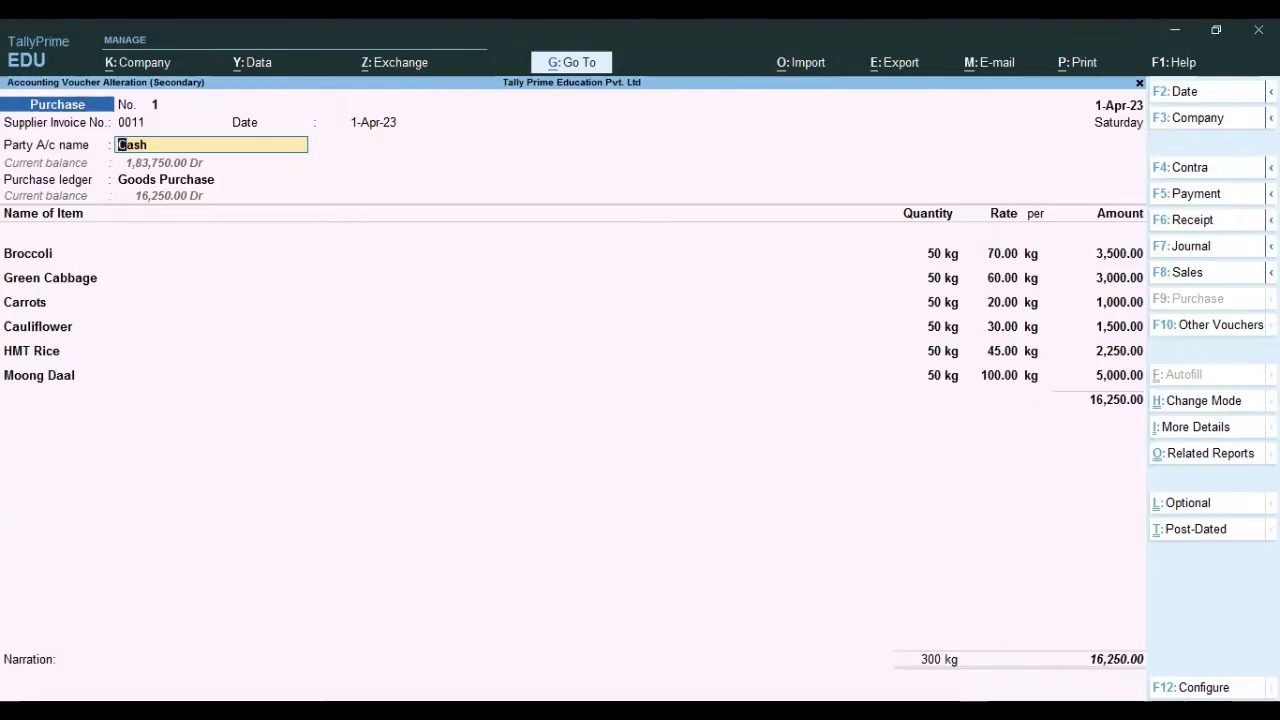
{"action": "key", "text": "Return"}
{"action": "key", "text": "Return"}
{"action": "key", "text": "Return"}
{"action": "key", "text": "Return"}
{"action": "key", "text": "Return"}
{"action": "key", "text": "Return"}
{"action": "key", "text": "Return"}
{"action": "key", "text": "Return"}
{"action": "key", "text": "Return"}
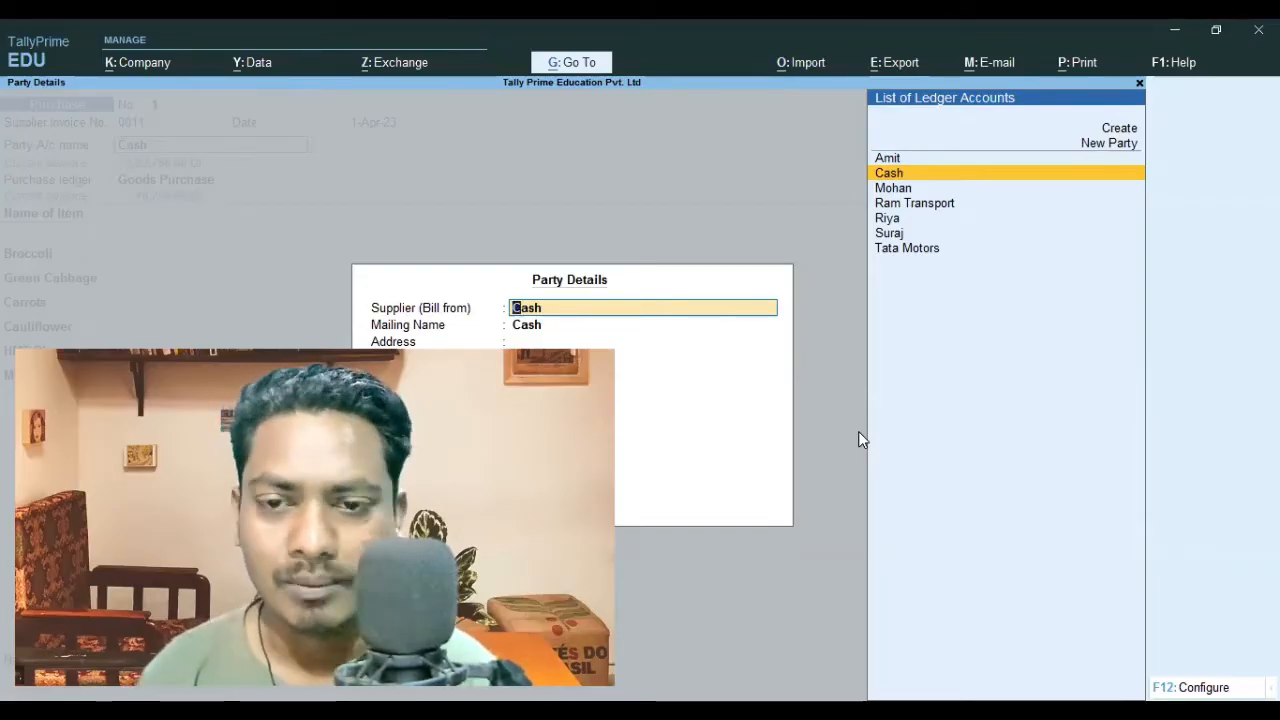
Step: Leave the purchase voucher without saving and return to the Gateway of Tally
{"action": "key", "text": "Escape"}
{"action": "key", "text": "Escape"}
{"action": "key", "text": "Escape"}
{"action": "key", "text": "Escape"}
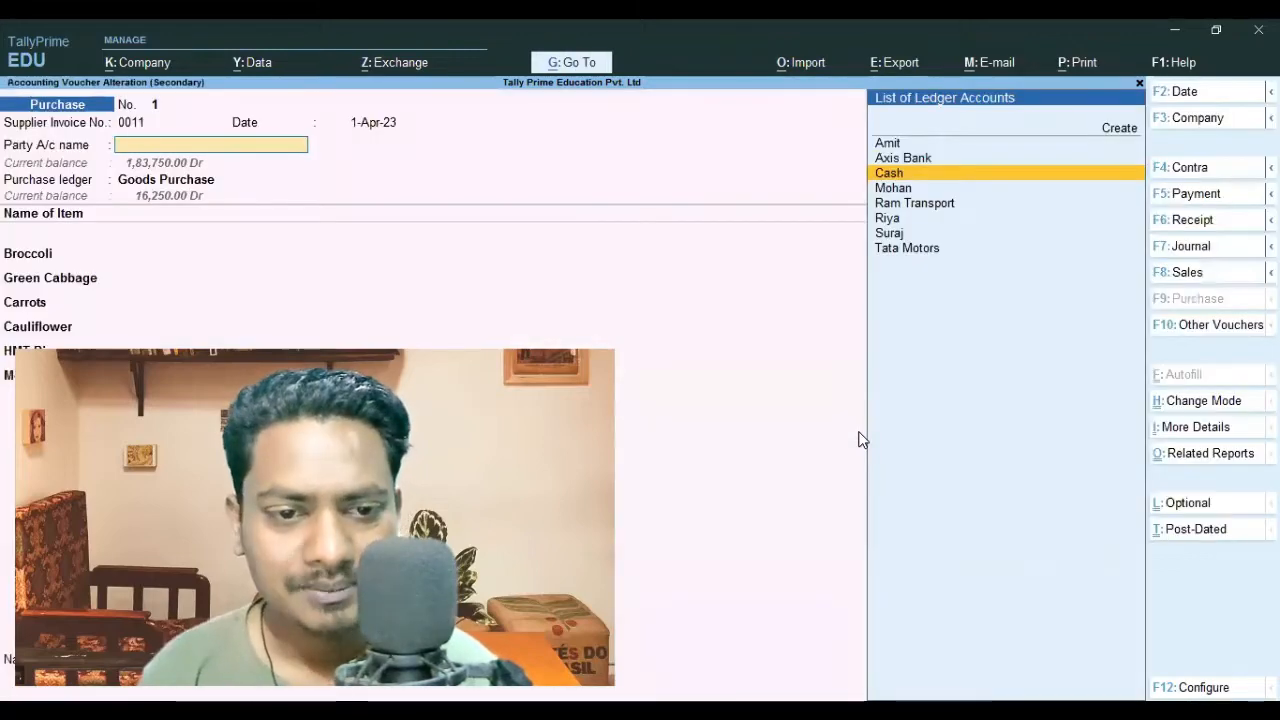
{"action": "key", "text": "y"}
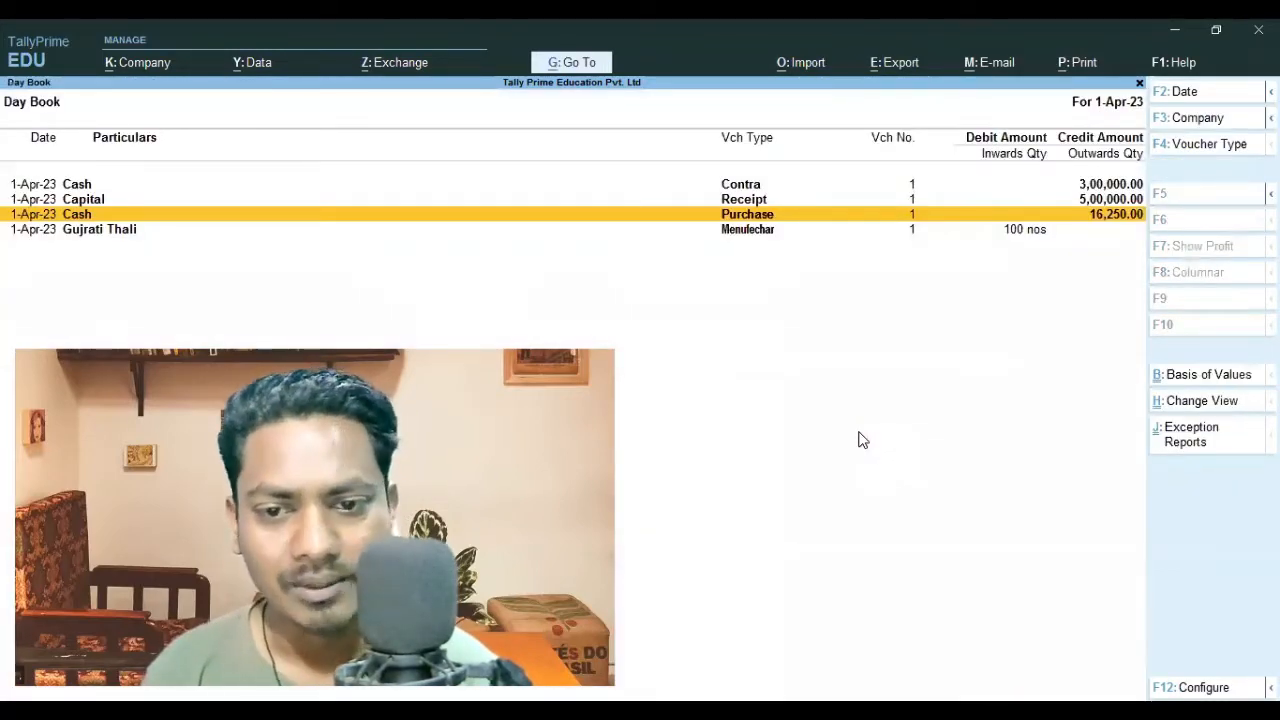
{"action": "key", "text": "Escape"}
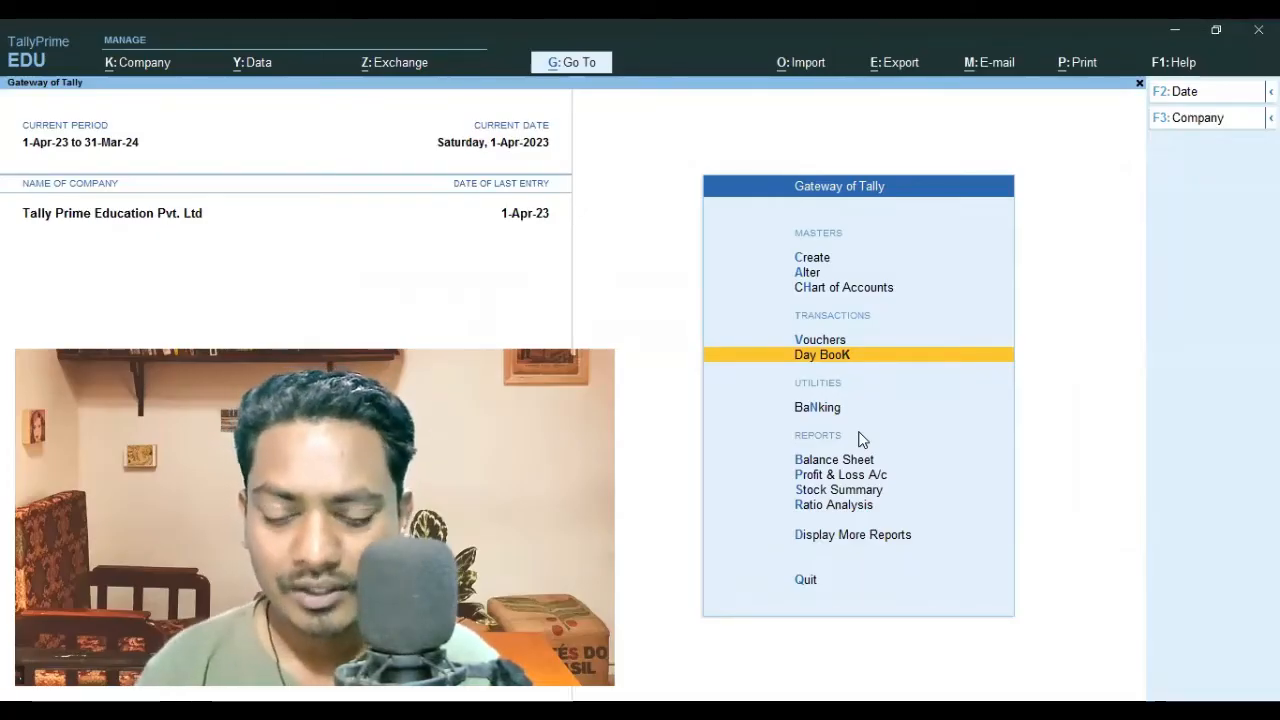
Step: Review the company's accounting, inventory and taxation features, including the GST option, and close them without changes
{"action": "key", "text": "F11"}
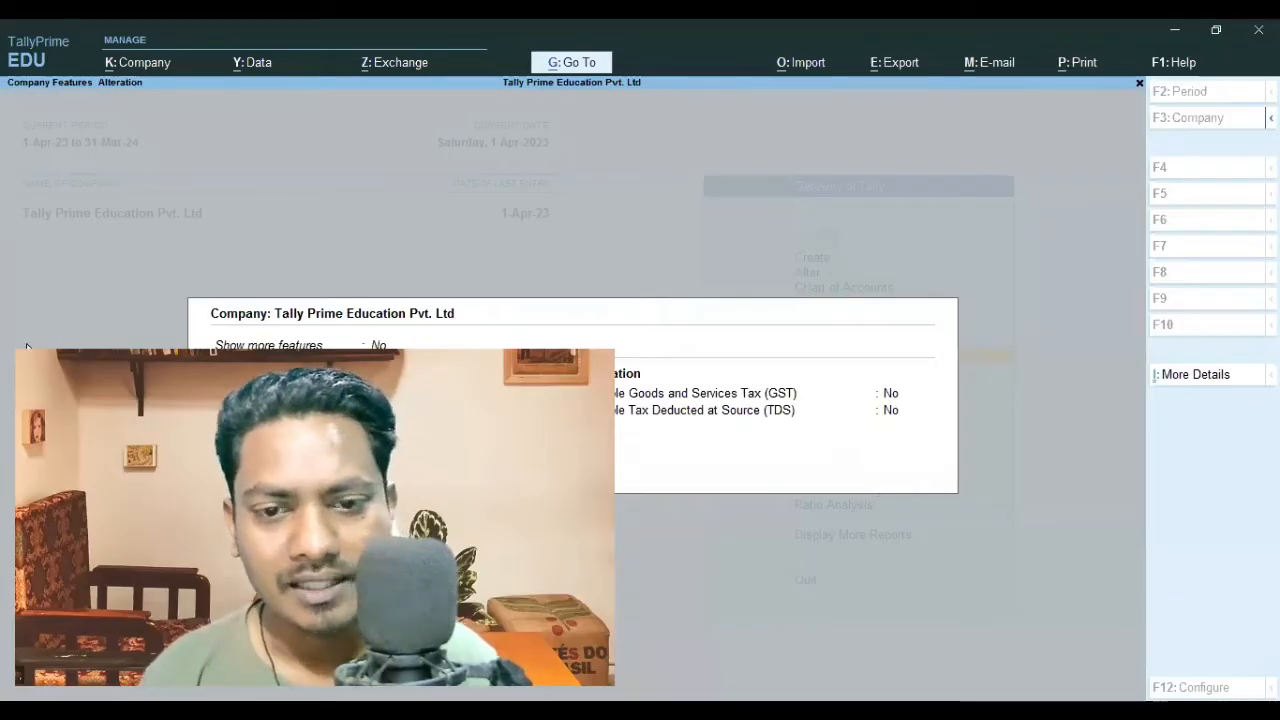
{"action": "left_click", "coordinate": [866, 403]}
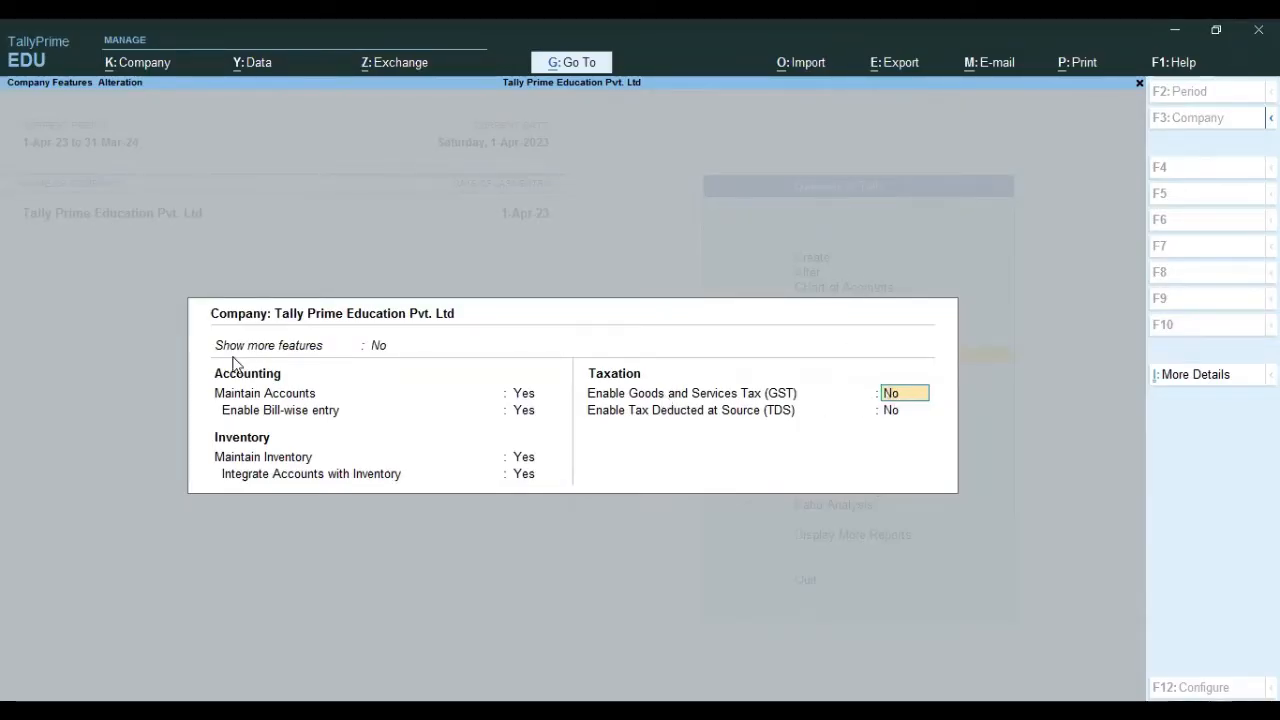
{"action": "key", "text": "Escape"}
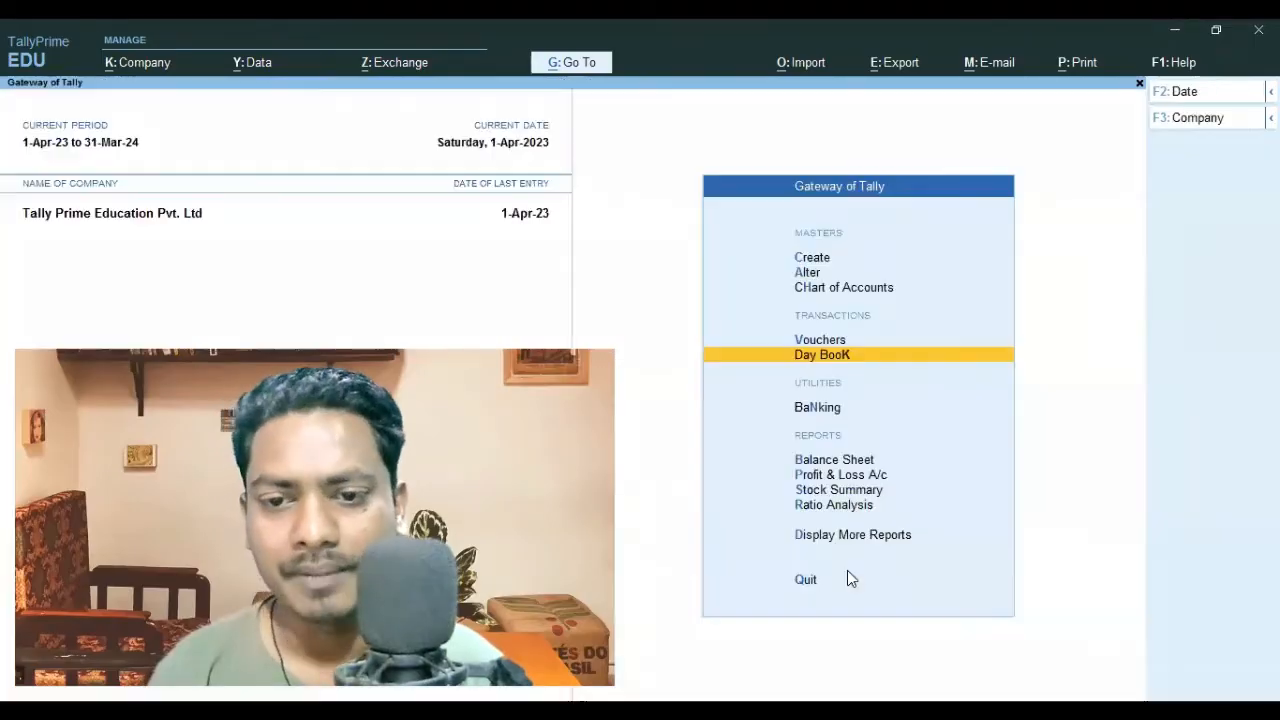
Step: Reopen the Cash purchase voucher from the Day Book and go to its party account name
{"action": "key", "text": "Return"}
{"action": "key", "text": "Down"}
{"action": "key", "text": "Down"}
{"action": "key", "text": "Return"}
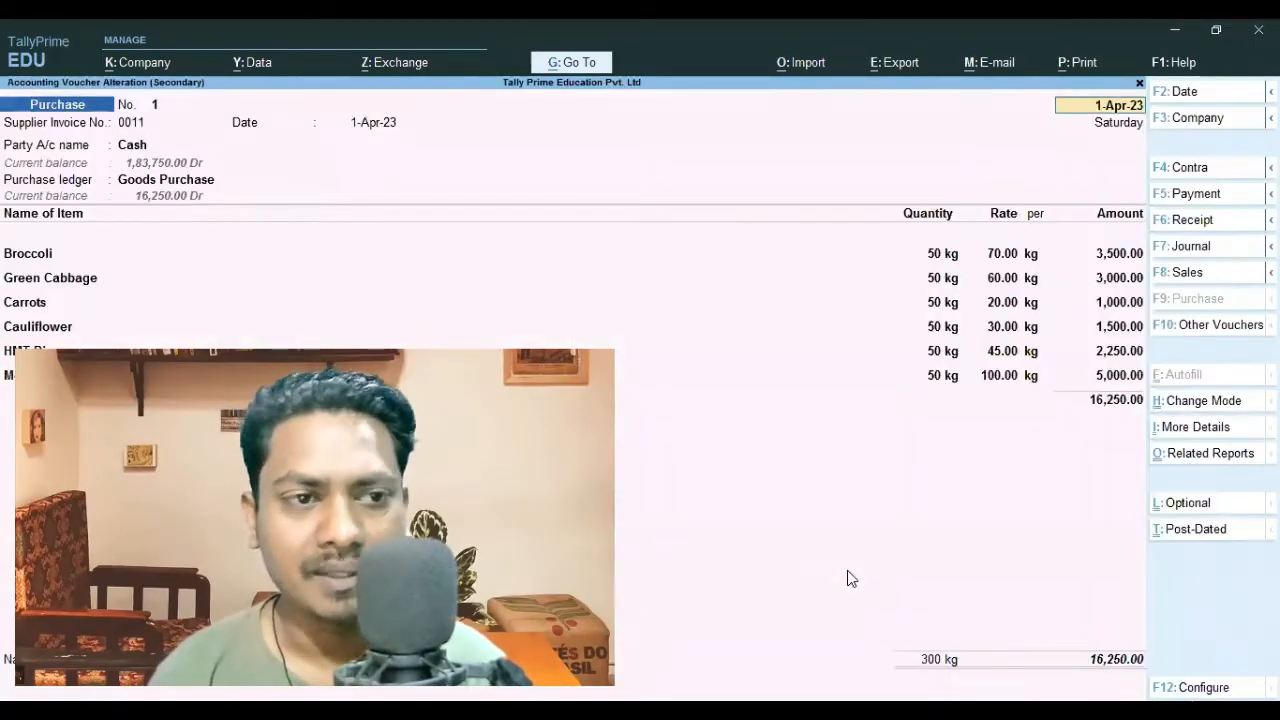
{"action": "left_click", "coordinate": [130, 148]}
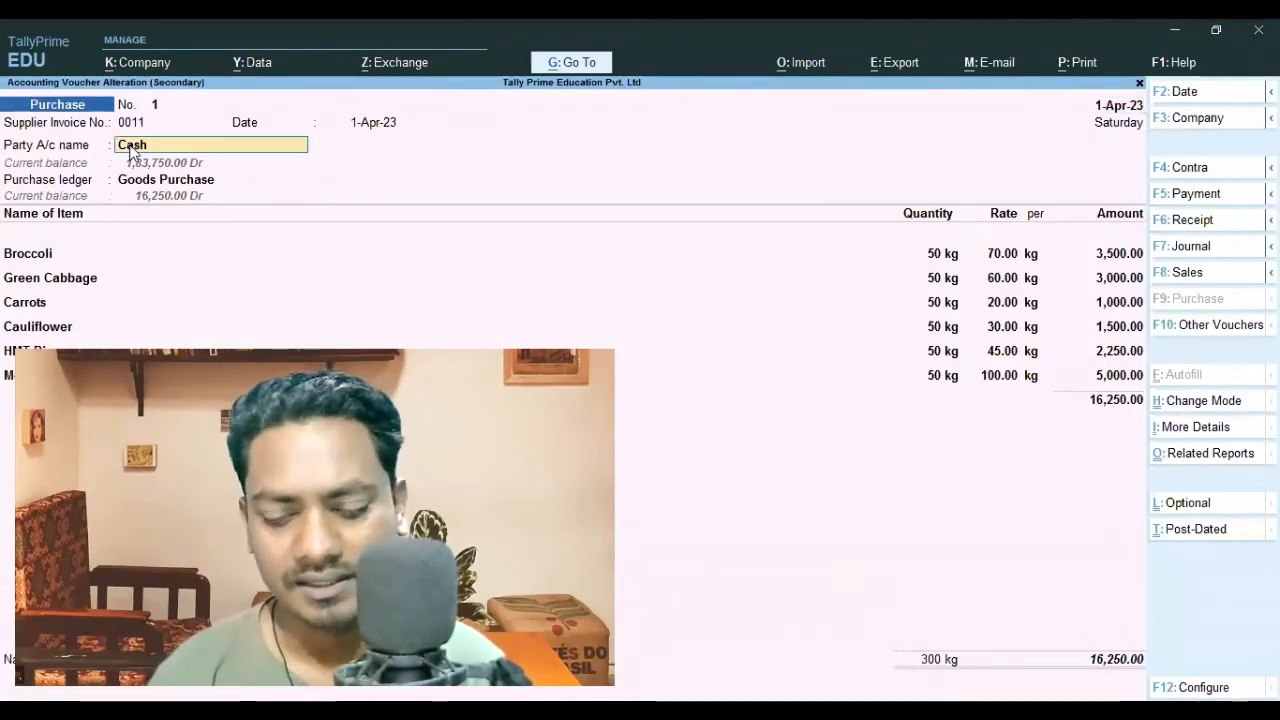
Step: Review the blank Receipt Details and Party Details forms for Cash, then return to the party account name
{"action": "key", "text": "Return"}
{"action": "key", "text": "Return"}
{"action": "key", "text": "Return"}
{"action": "key", "text": "Return"}
{"action": "key", "text": "Return"}
{"action": "key", "text": "Return"}
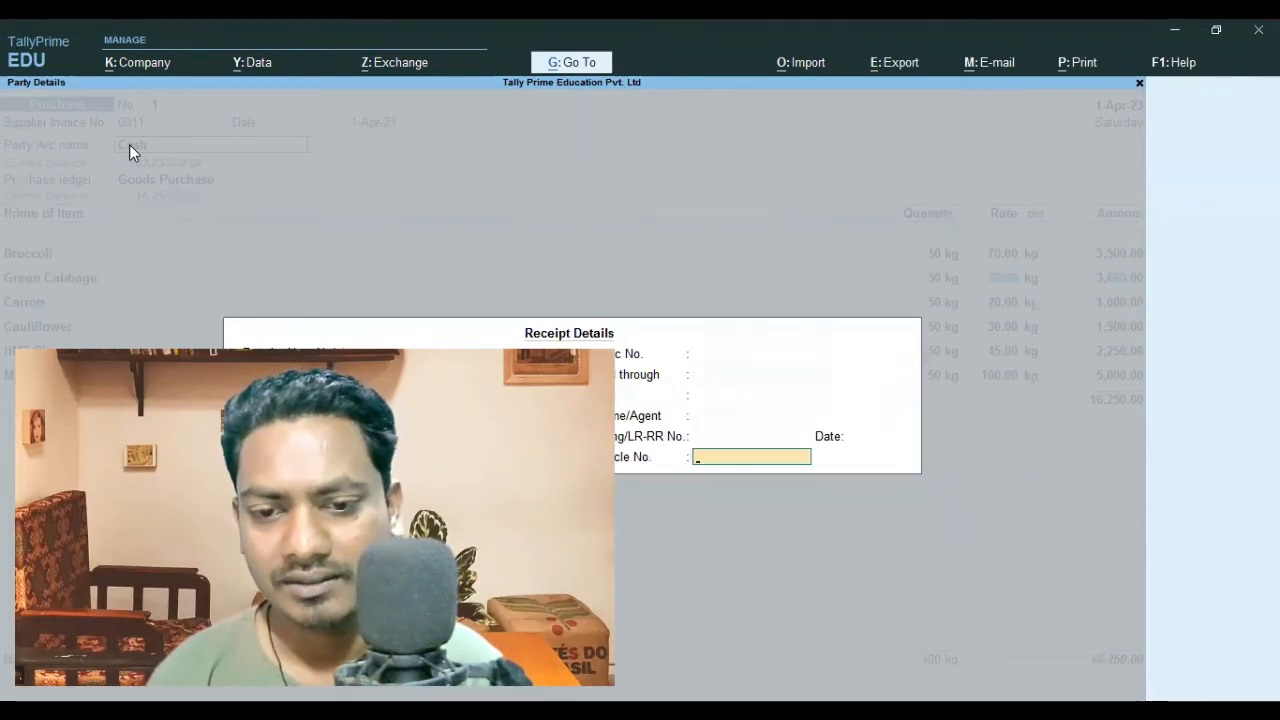
{"action": "key", "text": "Return"}
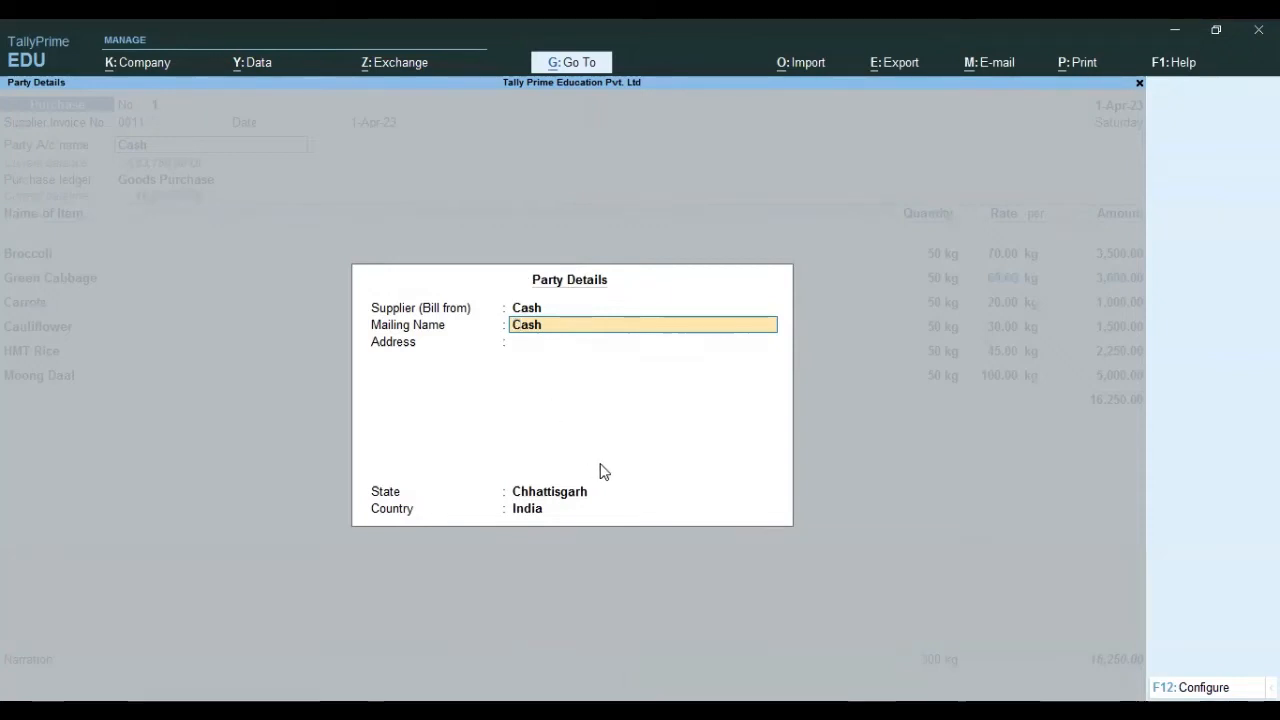
{"action": "key", "text": "BackSpace"}
{"action": "key", "text": "BackSpace"}
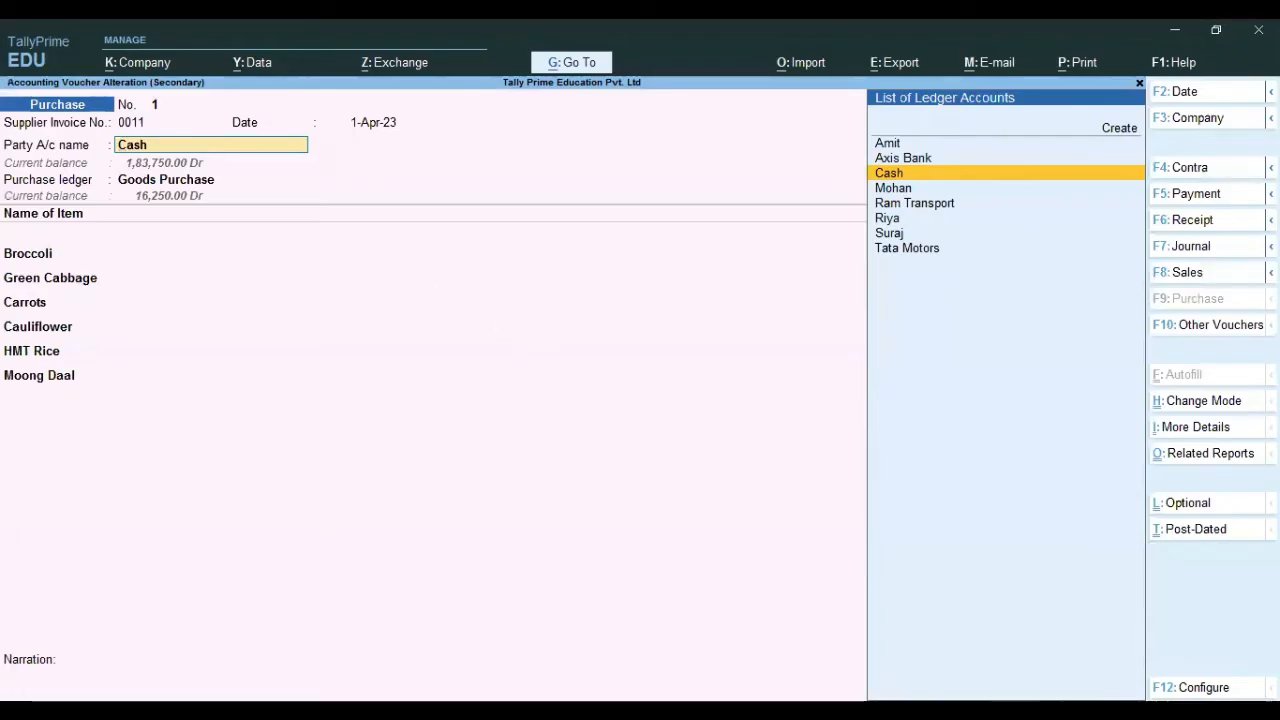
Step: Configure the purchase voucher with Provide Supplier details and Provide Receipt, Order, and Import details set to No
{"action": "key", "text": "F12"}
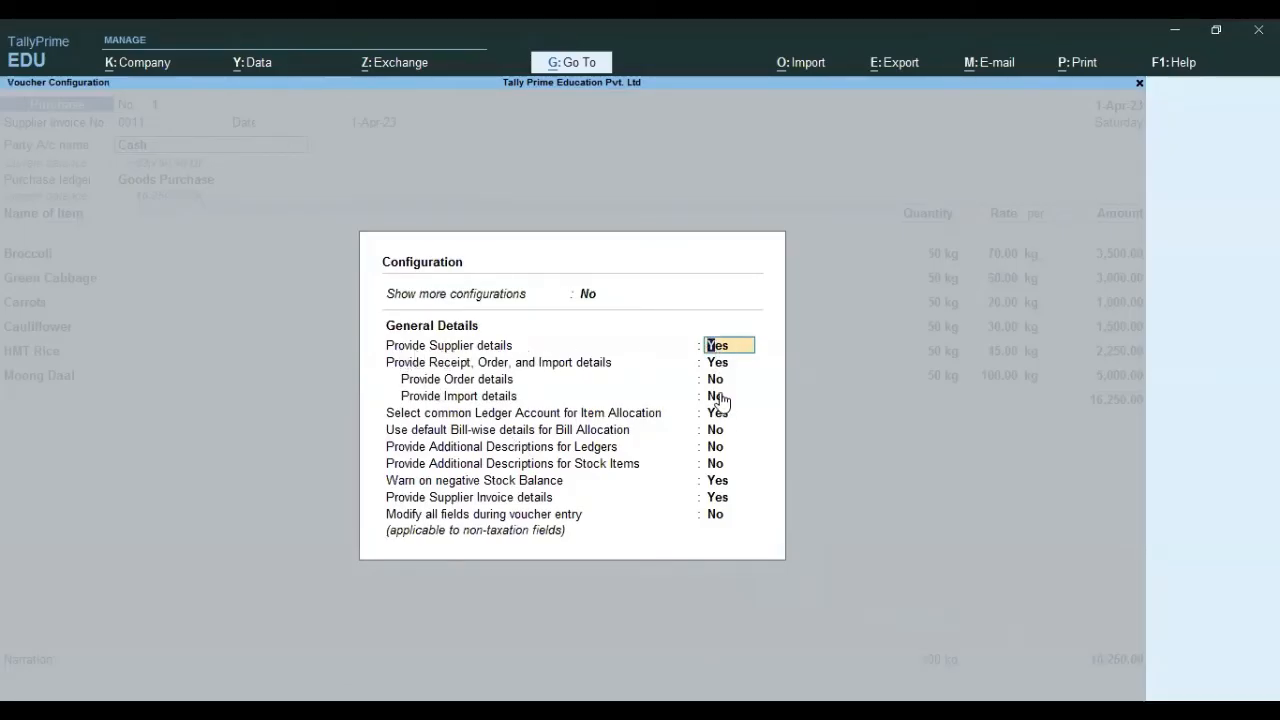
{"action": "key", "text": "Return"}
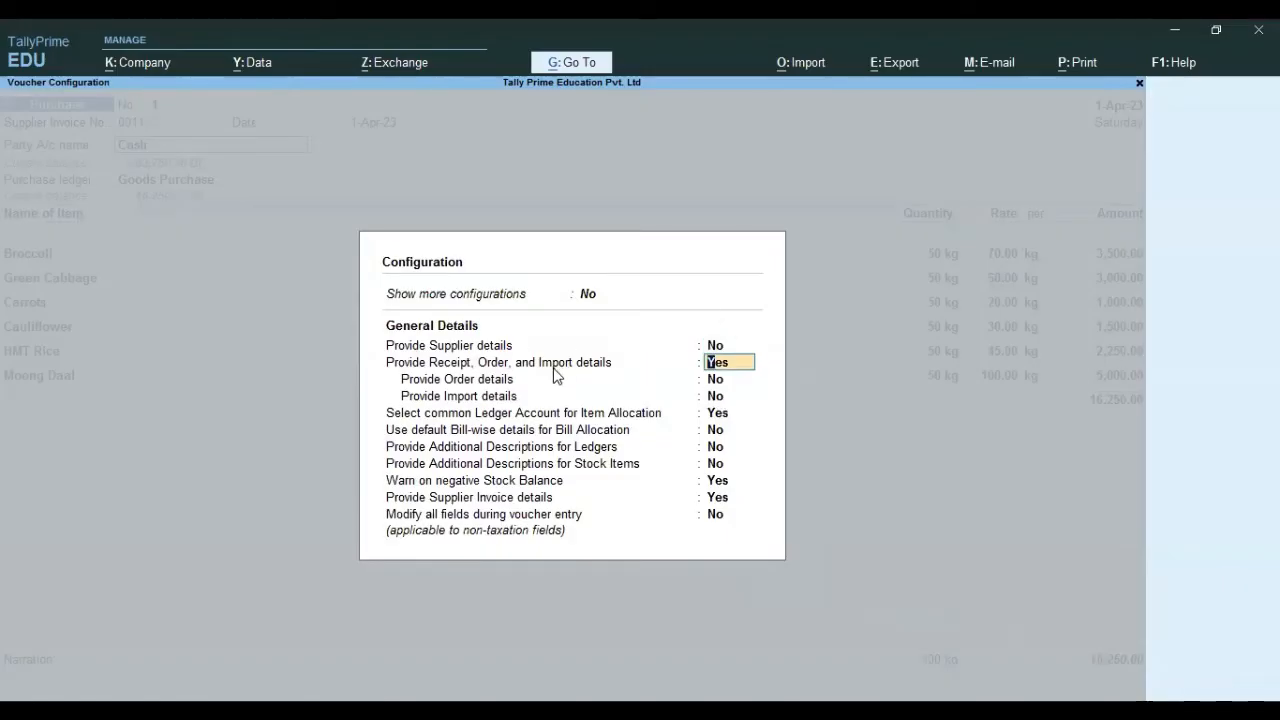
{"action": "type", "text": "n"}
{"action": "key", "text": "Return"}
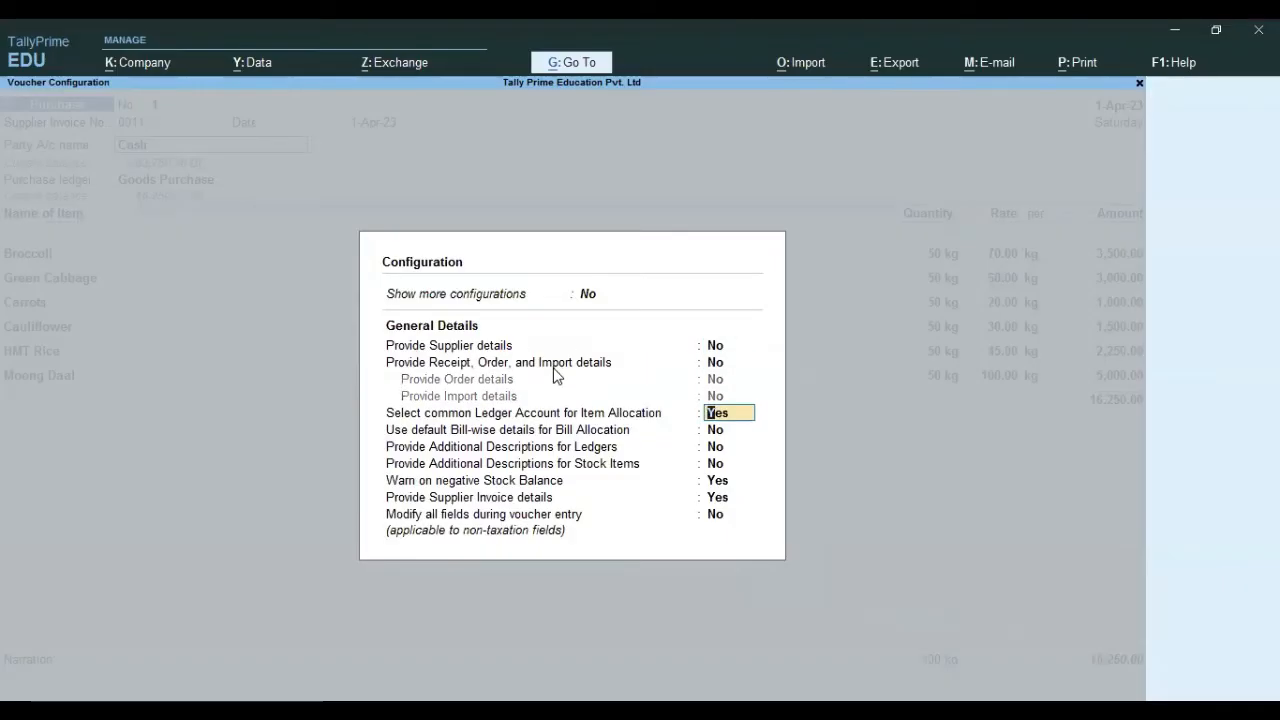
{"action": "key", "text": "Return"}
{"action": "key", "text": "Return"}
{"action": "key", "text": "Return"}
{"action": "key", "text": "Return"}
{"action": "key", "text": "Return"}
{"action": "key", "text": "Return"}
{"action": "key", "text": "Return"}
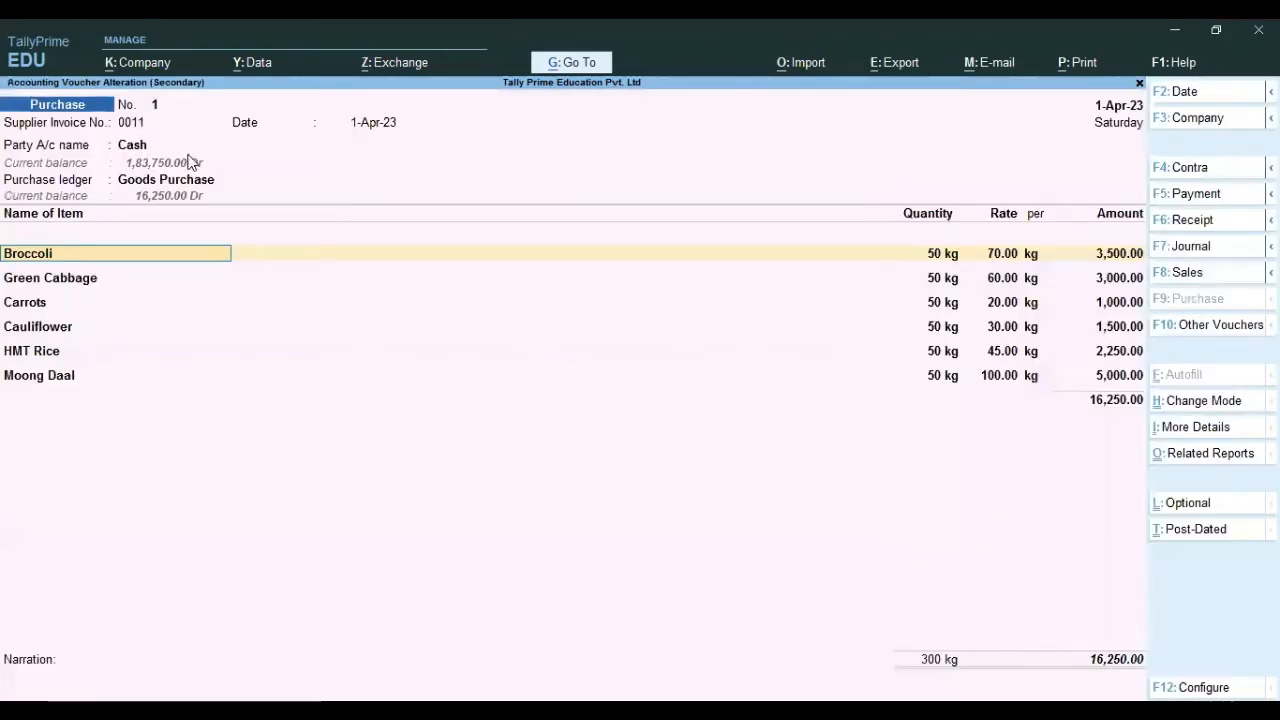
Step: Confirm the Cash party account again to check whether the receipt and party forms are skipped
{"action": "left_click", "coordinate": [138, 147]}
{"action": "key", "text": "Return"}
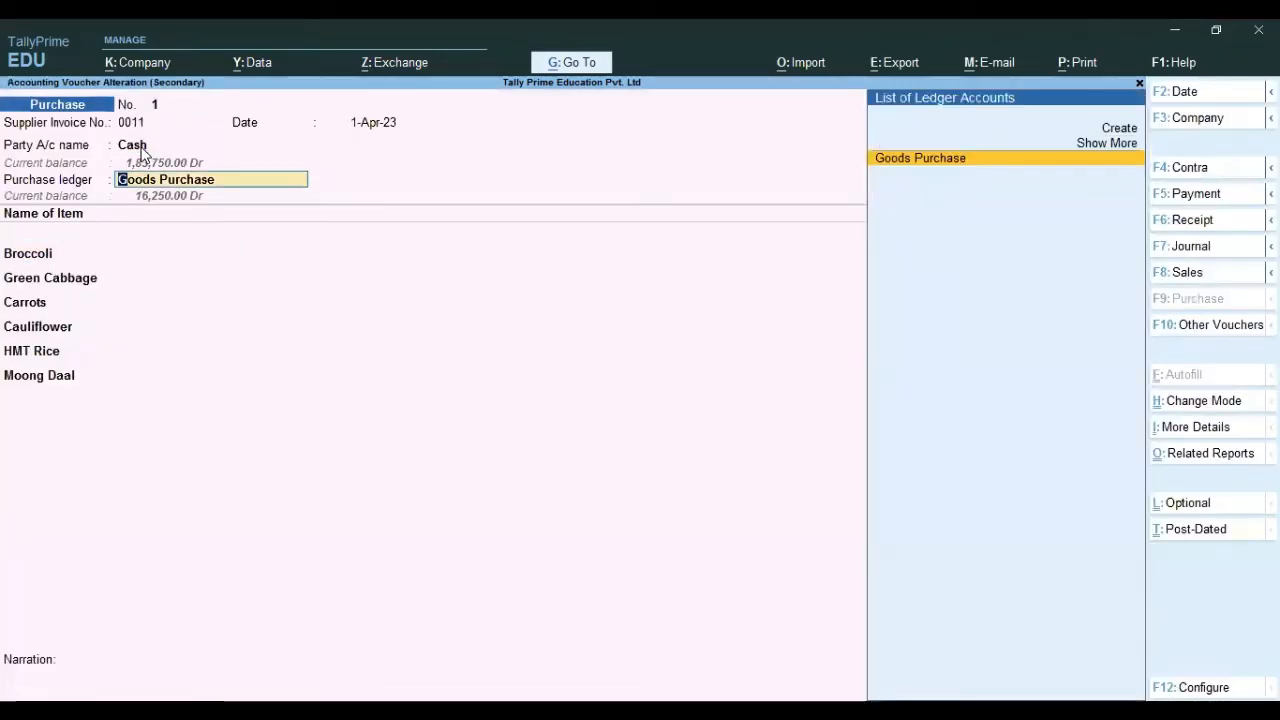
{"action": "left_click", "coordinate": [140, 150]}
{"action": "key", "text": "Return"}
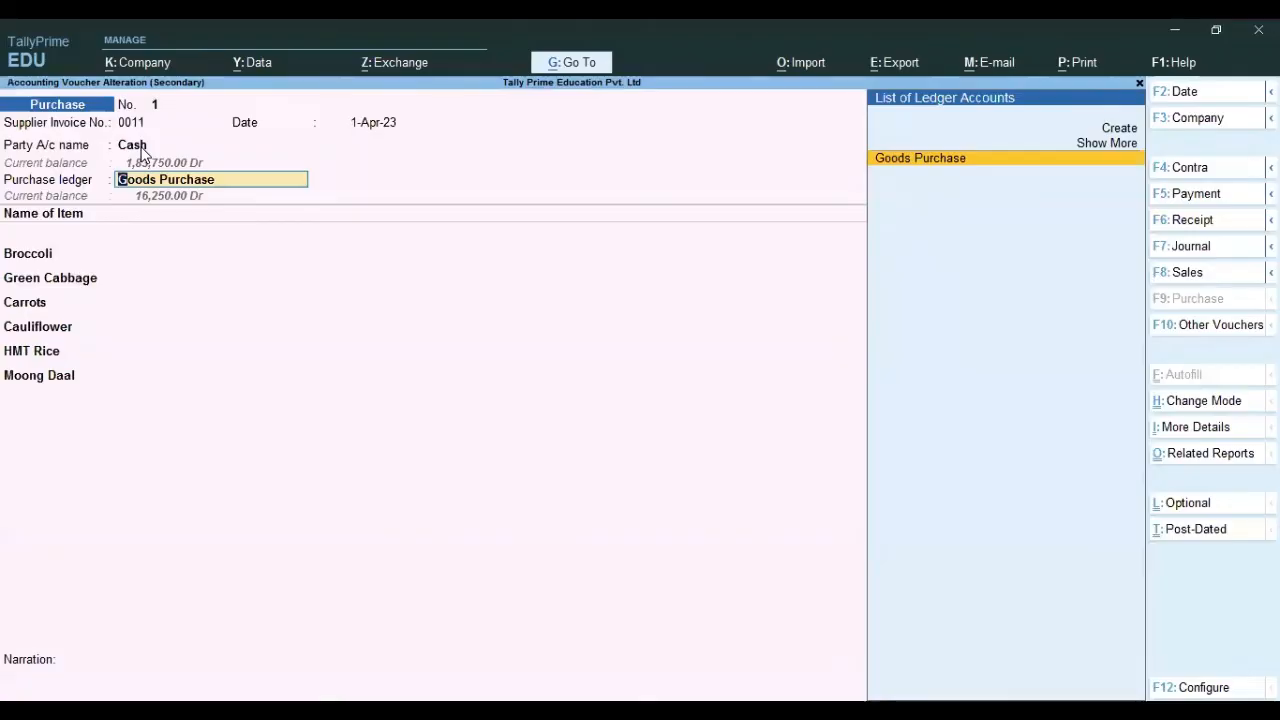
Step: Set Provide Supplier details and Provide Receipt, Order, and Import details back to Yes in the voucher configuration
{"action": "key", "text": "F12"}
{"action": "type", "text": "y"}
{"action": "key", "text": "Return"}
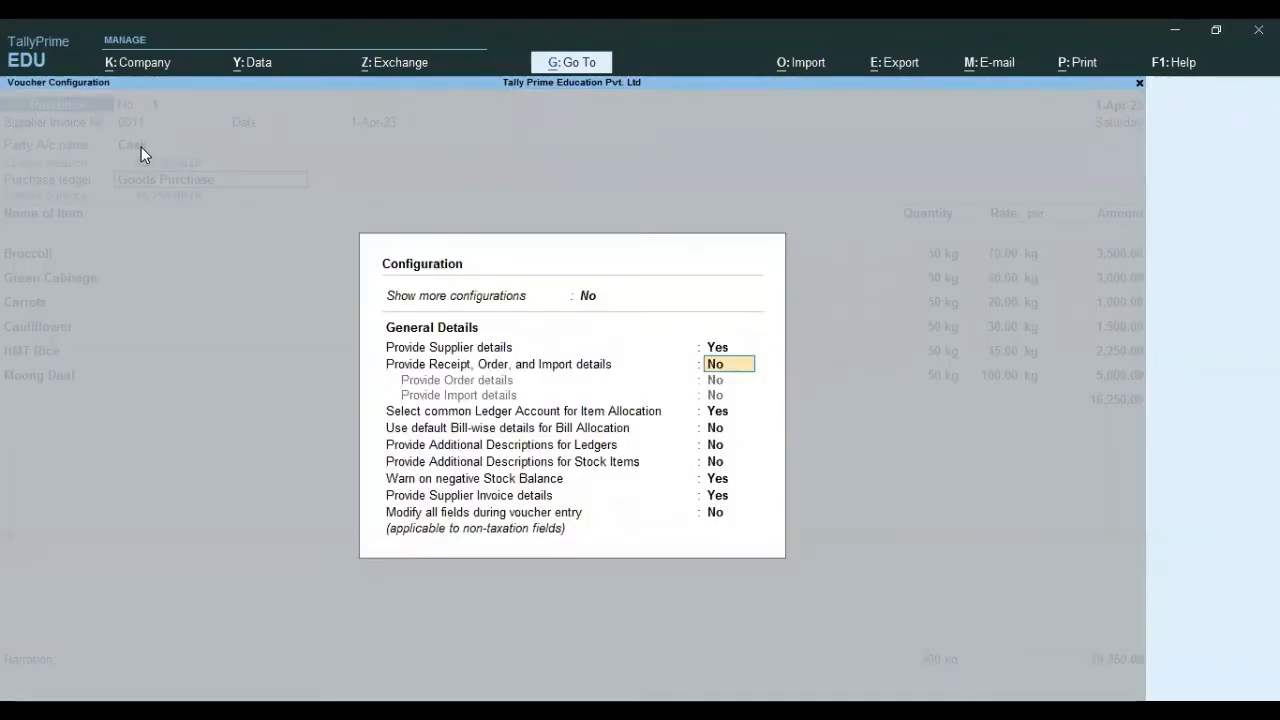
{"action": "type", "text": "y"}
{"action": "key", "text": "Return"}
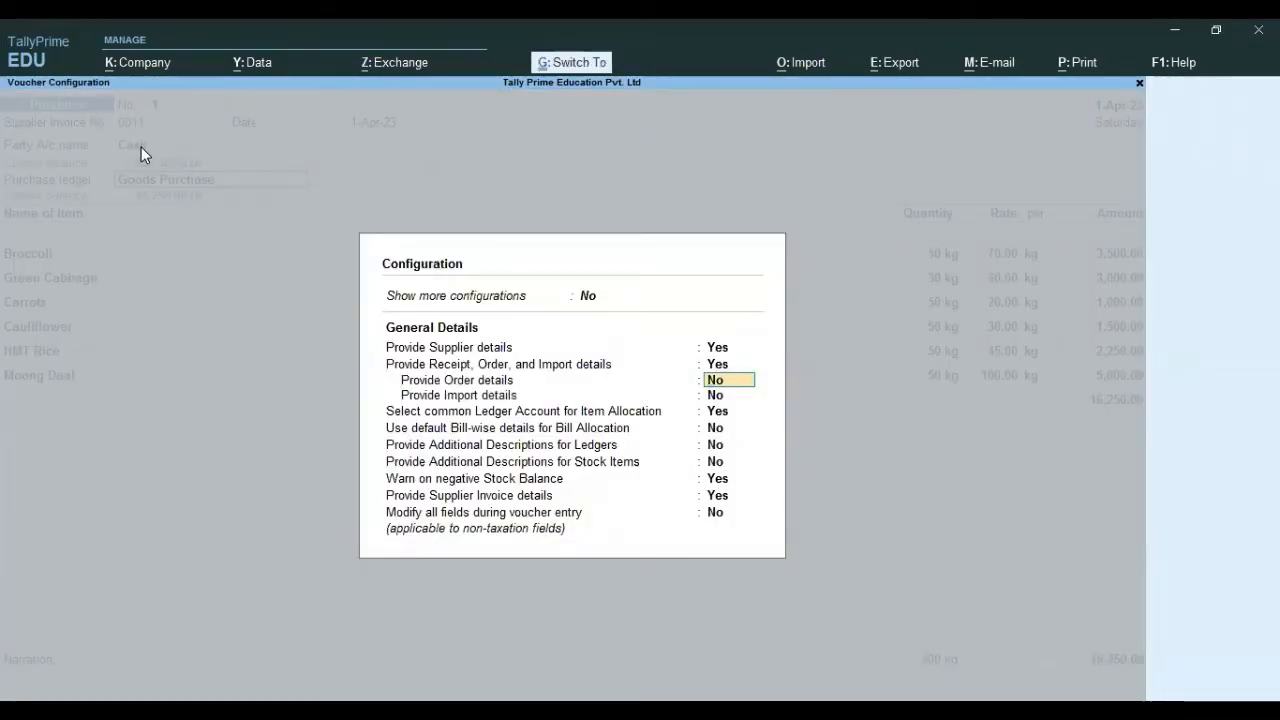
{"action": "key", "text": "ctrl+a"}
Step: Confirm the Cash party account and step through its Receipt Details to the Party Details form
{"action": "left_click", "coordinate": [141, 147]}
{"action": "key", "text": "Return"}
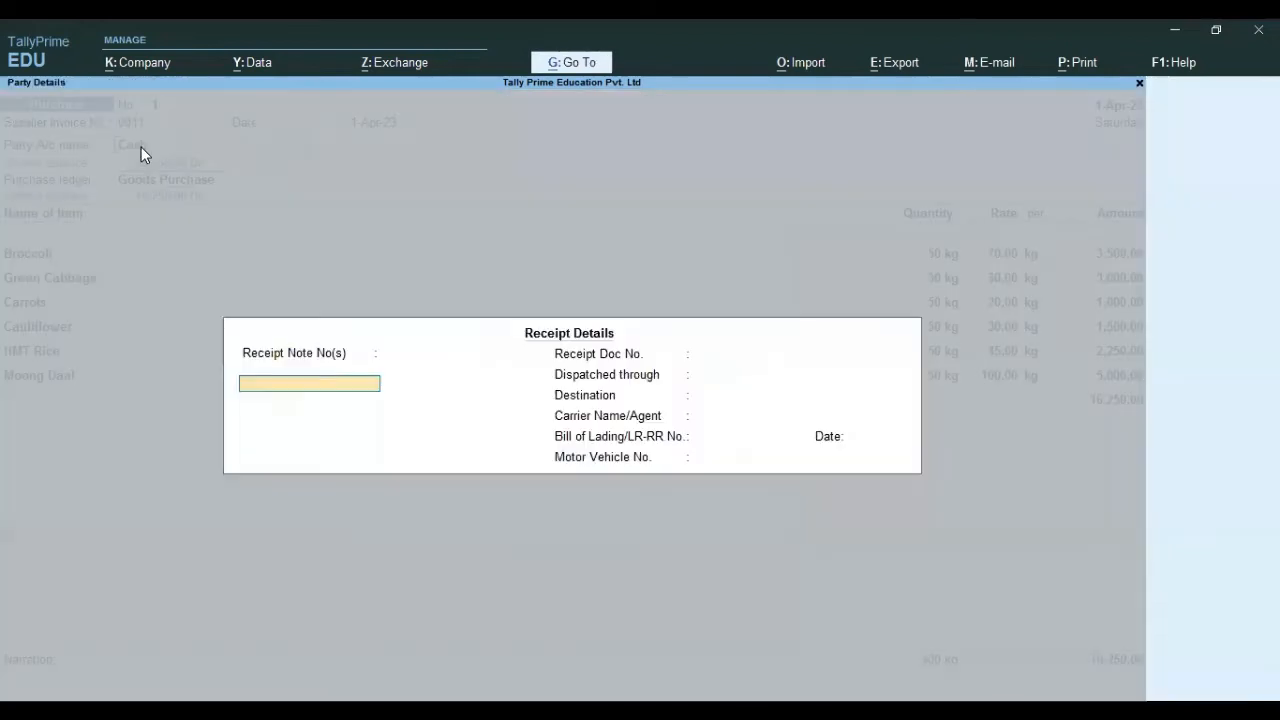
{"action": "key", "text": "Return"}
{"action": "key", "text": "Return"}
{"action": "key", "text": "Return"}
{"action": "key", "text": "Return"}
{"action": "key", "text": "Return"}
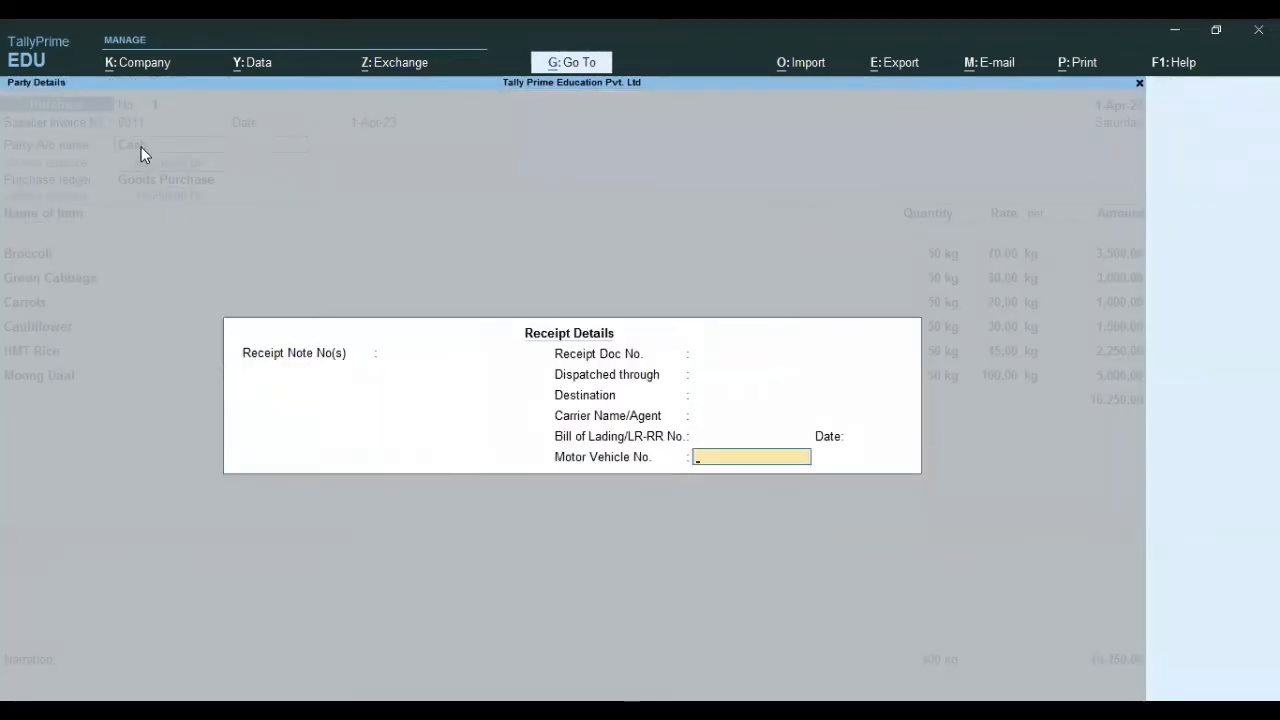
{"action": "key", "text": "F12"}
{"action": "key", "text": "Escape"}
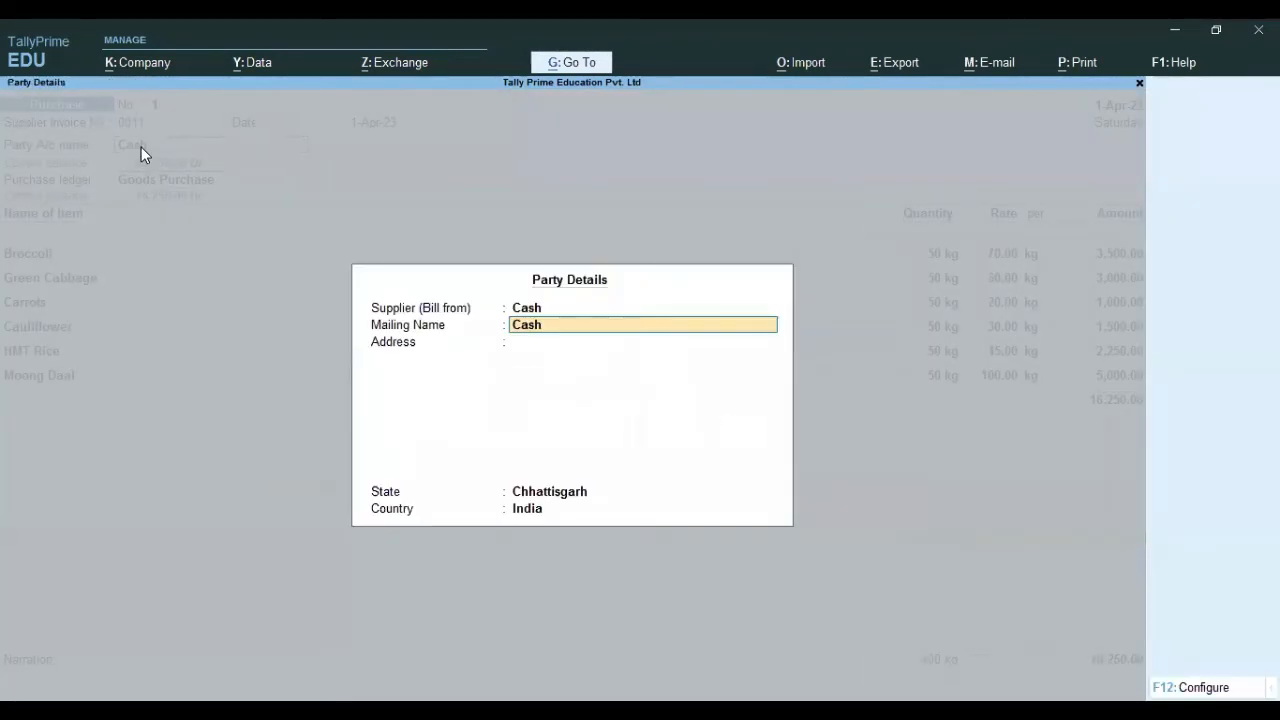
Step: Disable Provide Supplier details and Provide Receipt, Order, and Import details in the voucher configuration, and reconfirm the Cash party account
{"action": "key", "text": "Escape"}
{"action": "key", "text": "Return"}
{"action": "key", "text": "F12"}
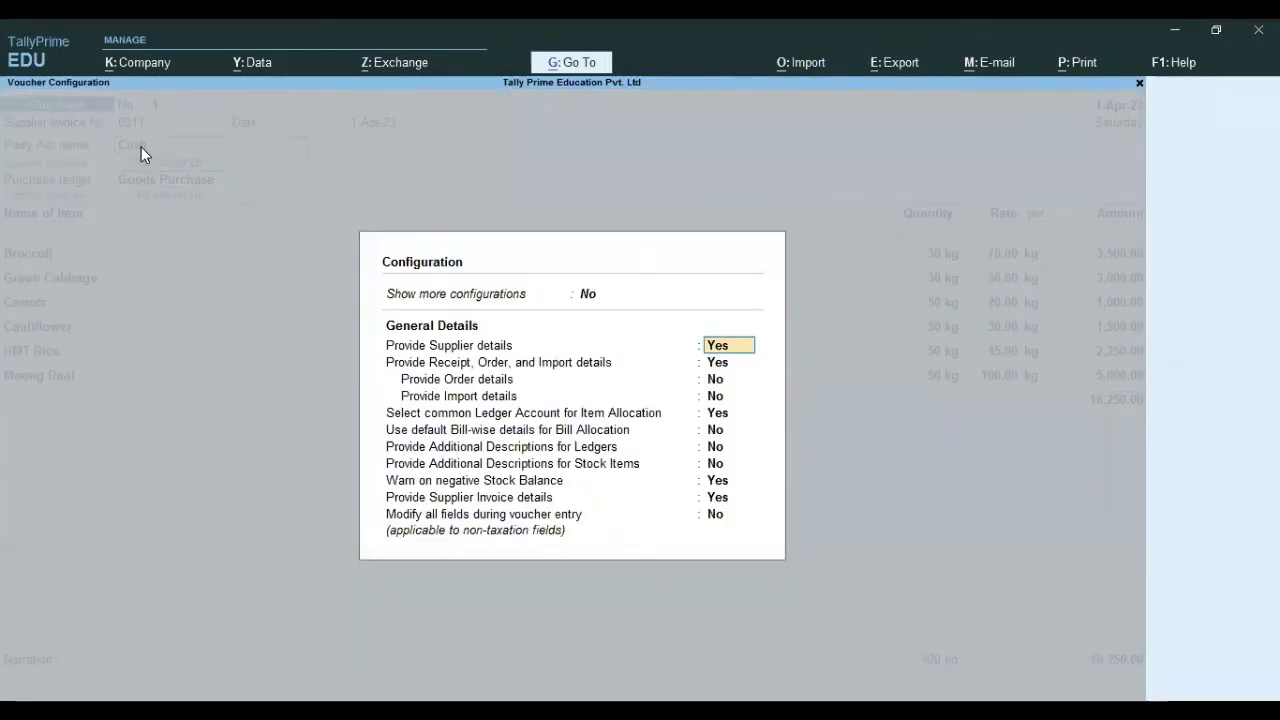
{"action": "type", "text": "n"}
{"action": "key", "text": "Return"}
{"action": "type", "text": "n"}
{"action": "key", "text": "Return"}
{"action": "key", "text": "Return"}
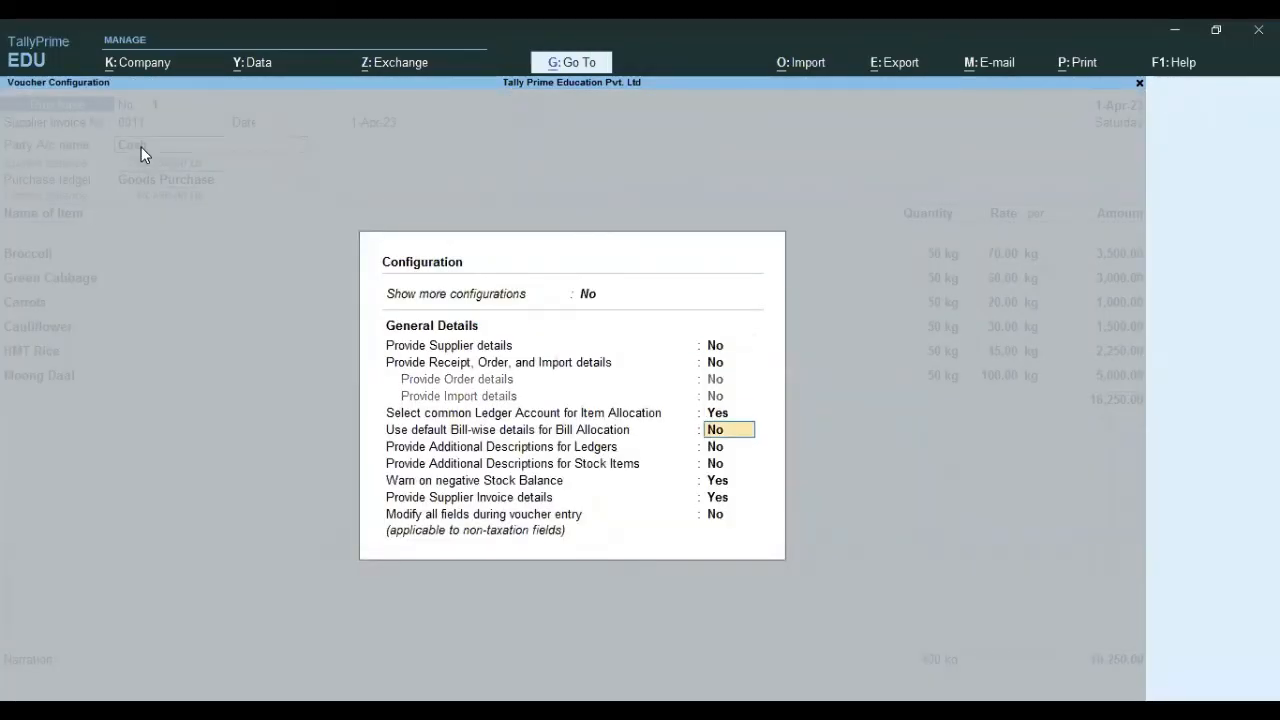
{"action": "key", "text": "ctrl+a"}
{"action": "key", "text": "BackSpace"}
{"action": "key", "text": "Return"}
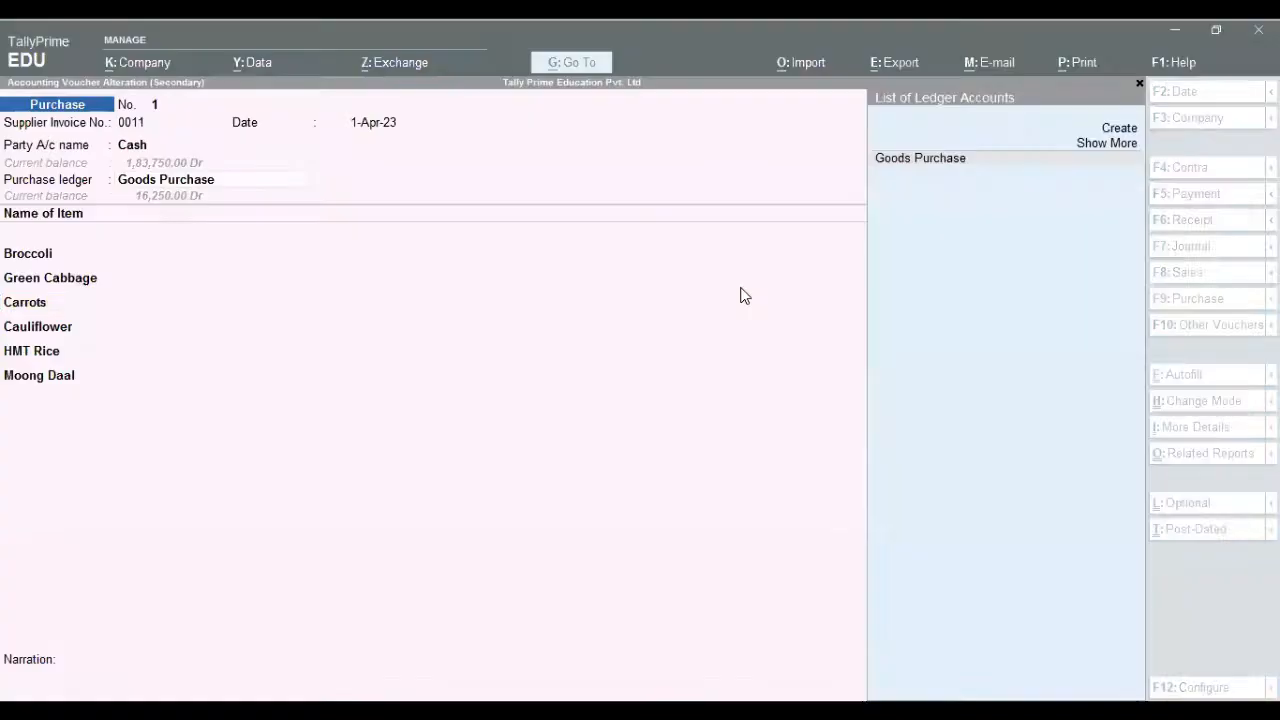
Step: Step through the purchased items from Carrots to Moong Daal and save the purchase voucher
{"action": "left_click", "coordinate": [741, 295]}
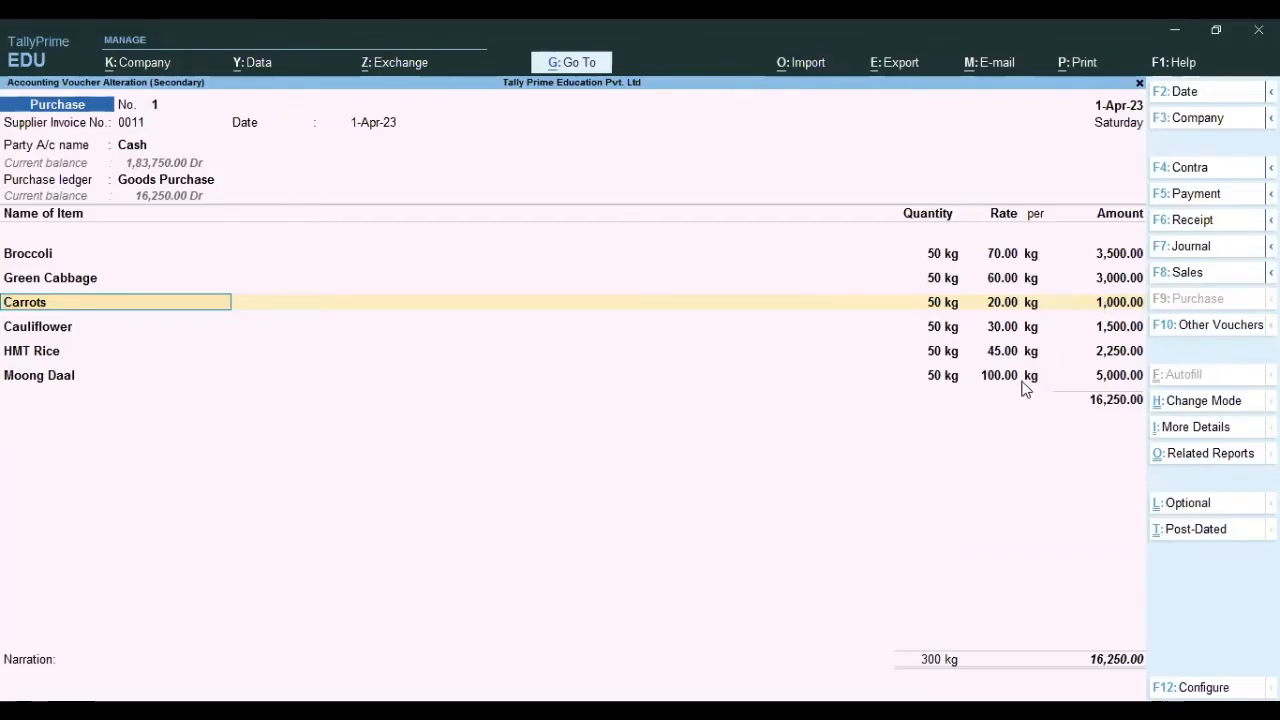
{"action": "key", "text": "Return"}
{"action": "key", "text": "Return"}
{"action": "key", "text": "Return"}
{"action": "key", "text": "Return"}
{"action": "key", "text": "Return"}
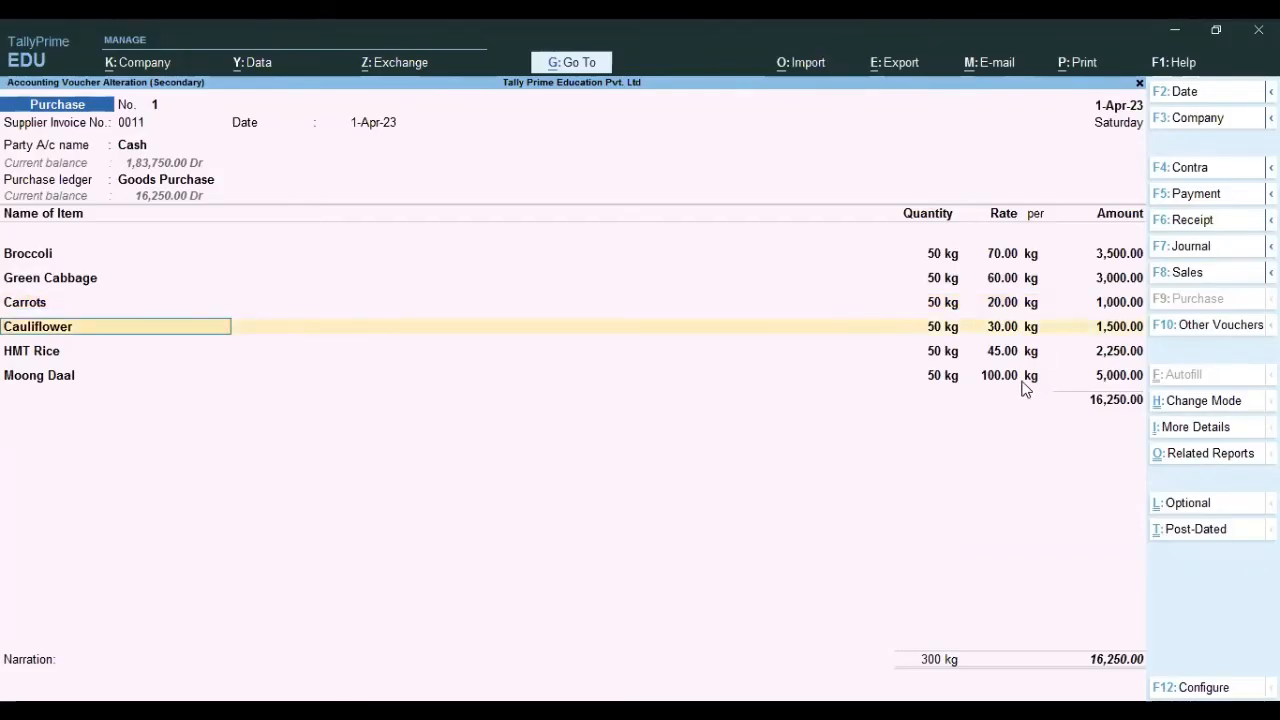
{"action": "key", "text": "Return"}
{"action": "key", "text": "Return"}
{"action": "key", "text": "Return"}
{"action": "key", "text": "Return"}
{"action": "key", "text": "Return"}
{"action": "key", "text": "Return"}
{"action": "key", "text": "Return"}
{"action": "key", "text": "Return"}
{"action": "key", "text": "Return"}
{"action": "key", "text": "Return"}
{"action": "key", "text": "Return"}
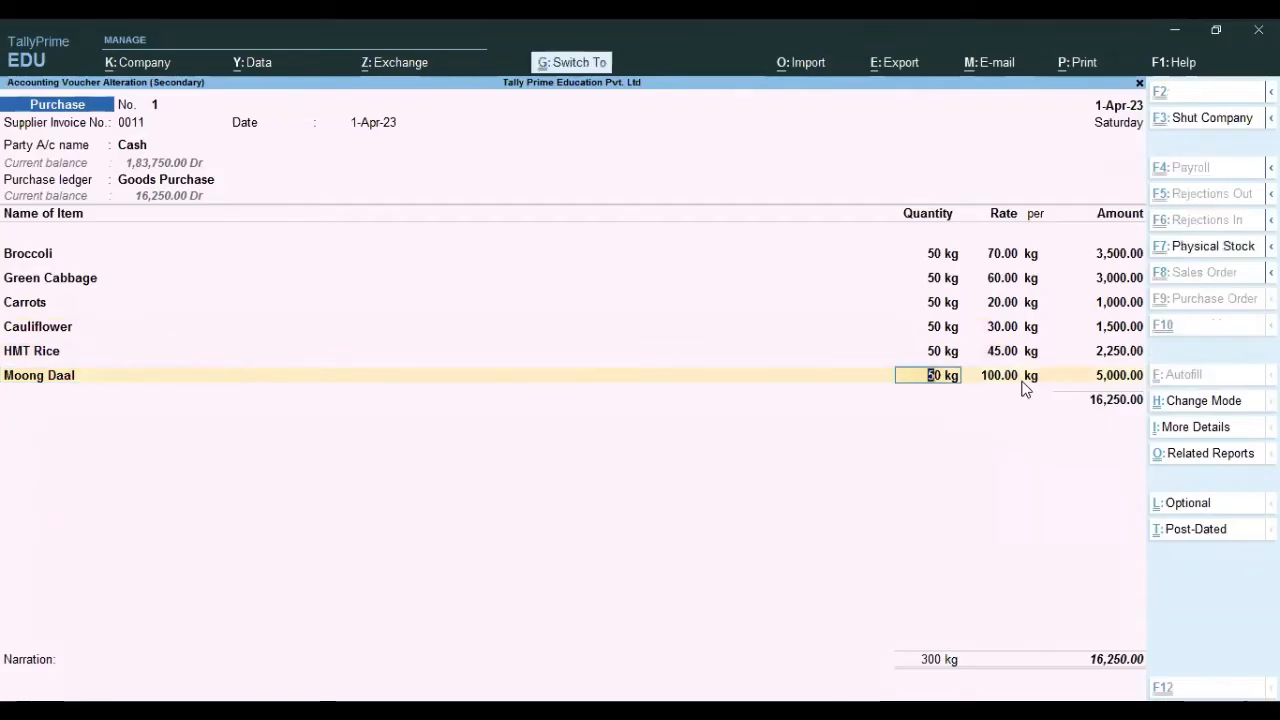
{"action": "key", "text": "ctrl+a"}
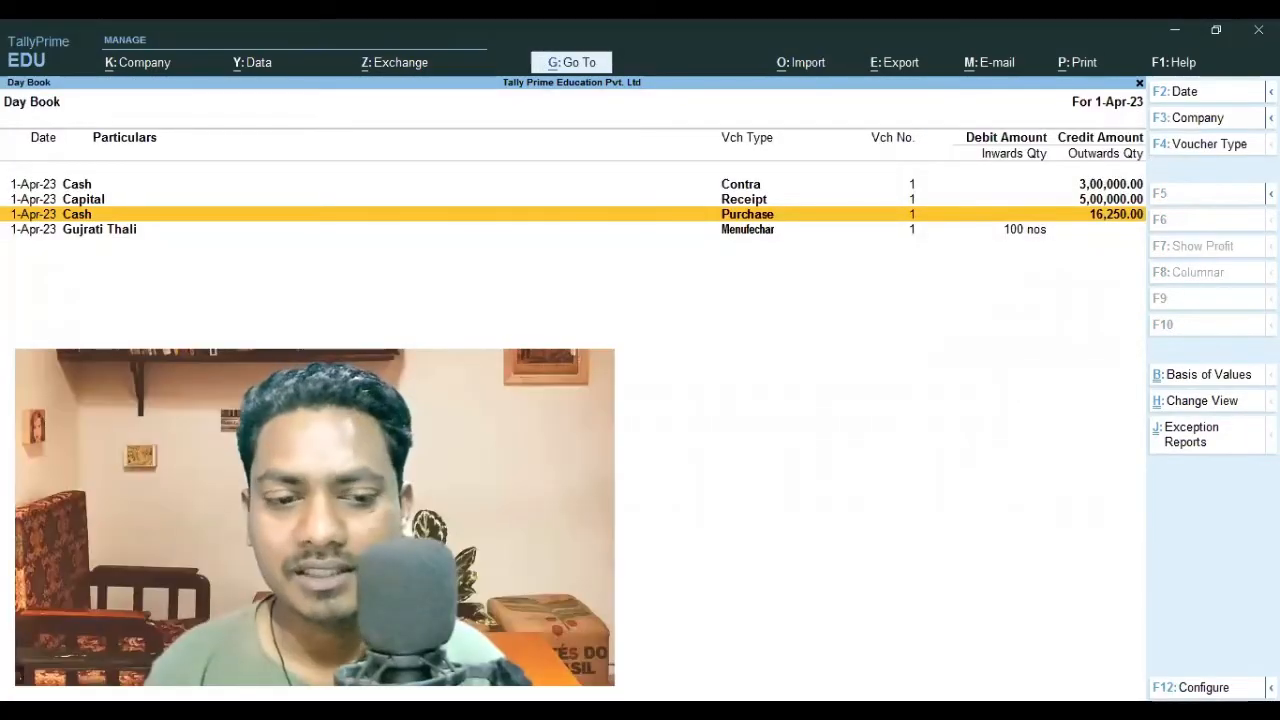
Step: Open the Gujrati Thali manufacturing voucher from the Day Book
{"action": "key", "text": "Down"}
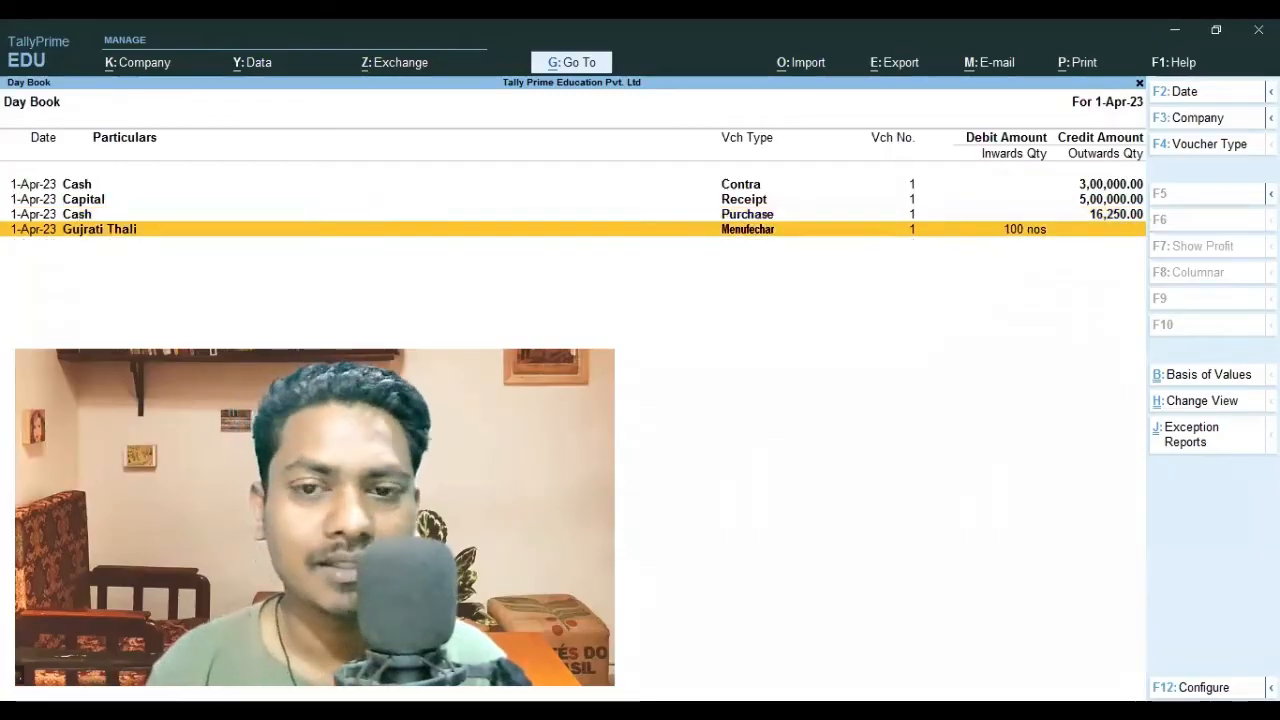
{"action": "key", "text": "Return"}
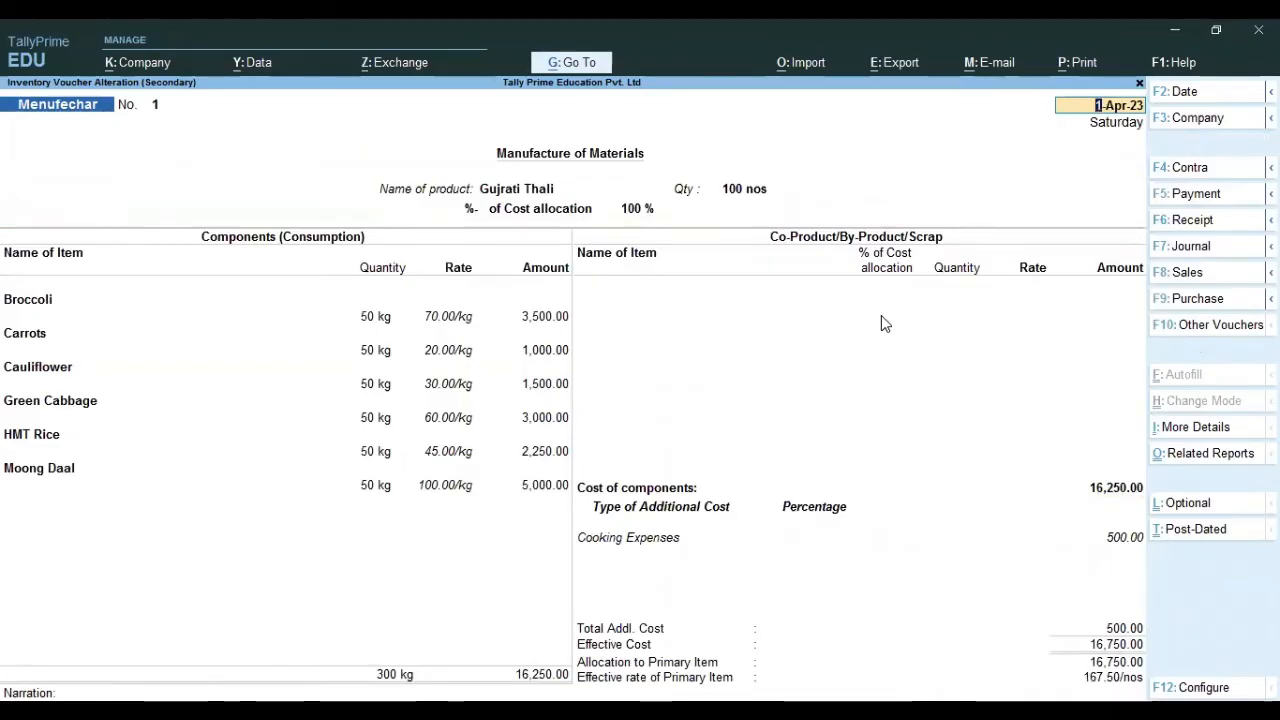
Step: Close the Gujrati Thali voucher and the Day Book, and bring up the list of voucher types for alteration
{"action": "key", "text": "Escape"}
{"action": "key", "text": "y"}
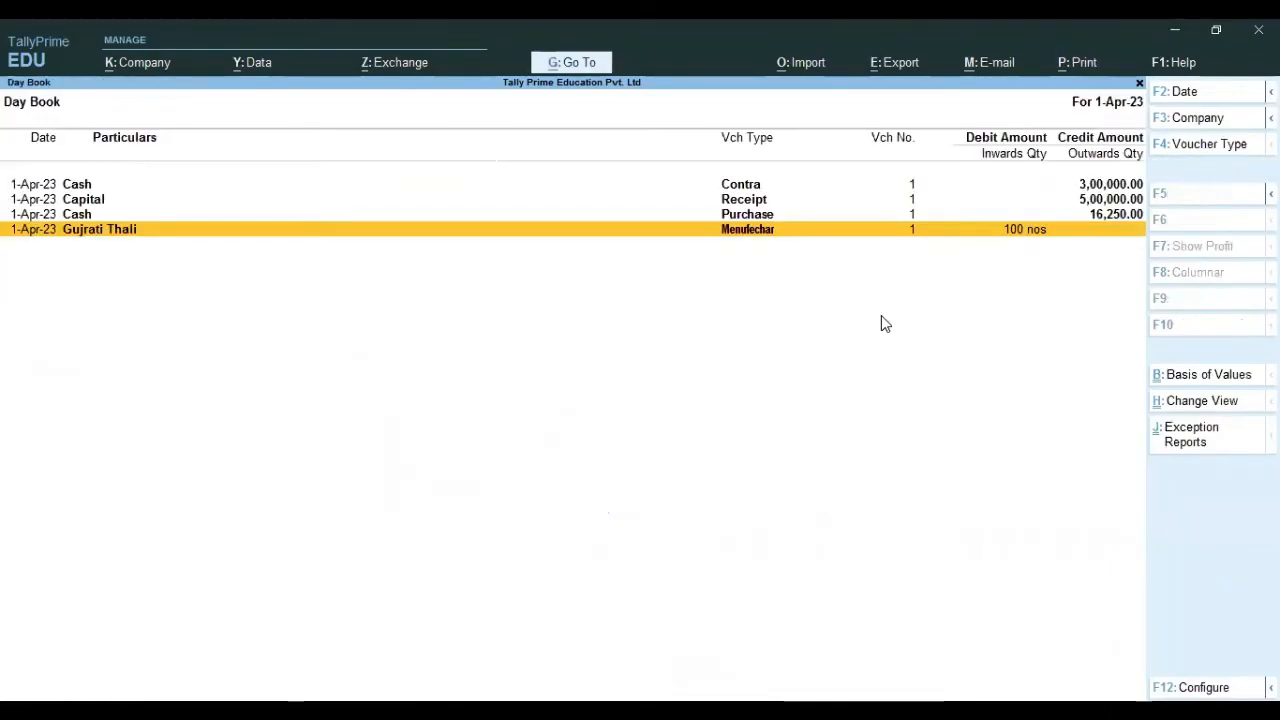
{"action": "key", "text": "Escape"}
{"action": "key", "text": "Up"}
{"action": "key", "text": "Up"}
{"action": "key", "text": "Up"}
{"action": "key", "text": "Up"}
{"action": "key", "text": "Return"}
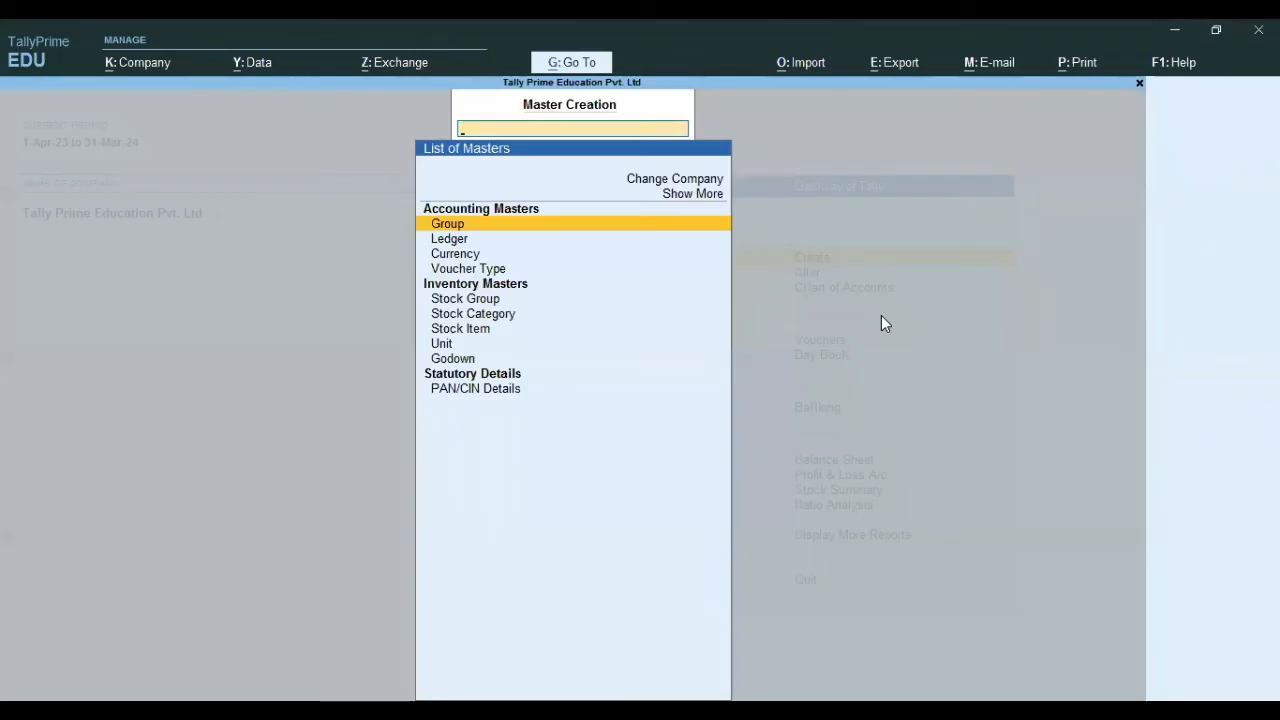
{"action": "key", "text": "Escape"}
{"action": "key", "text": "Down"}
{"action": "key", "text": "Return"}
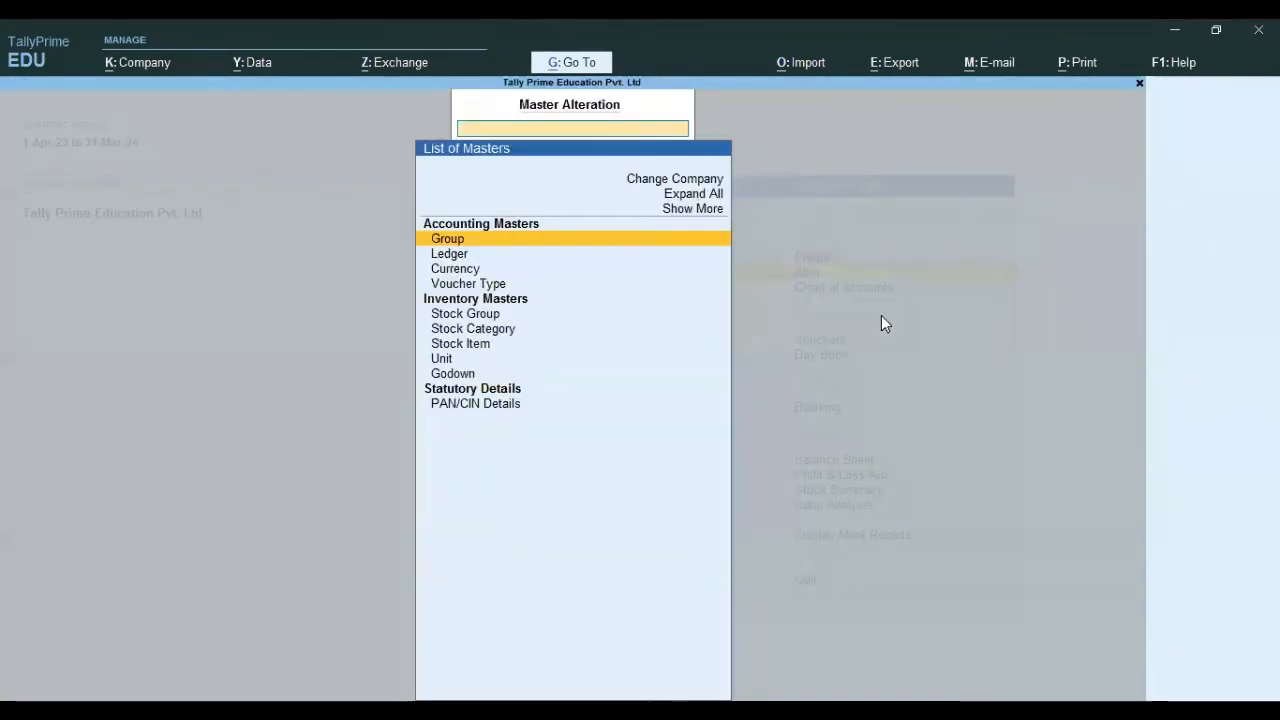
{"action": "key", "text": "Down"}
{"action": "key", "text": "Down"}
{"action": "key", "text": "Down"}
{"action": "key", "text": "Return"}
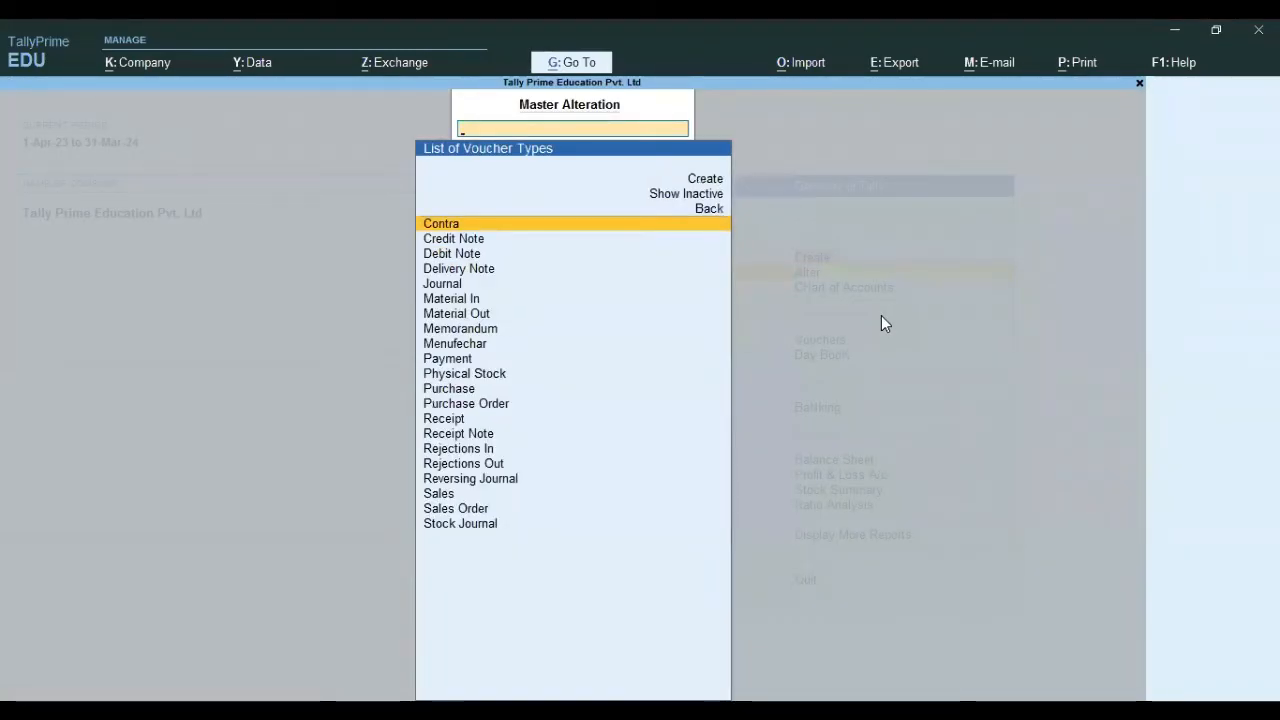
{"action": "key", "text": "Up"}
{"action": "key", "text": "Up"}
{"action": "key", "text": "Up"}
{"action": "key", "text": "Return"}
{"action": "key", "text": "Escape"}
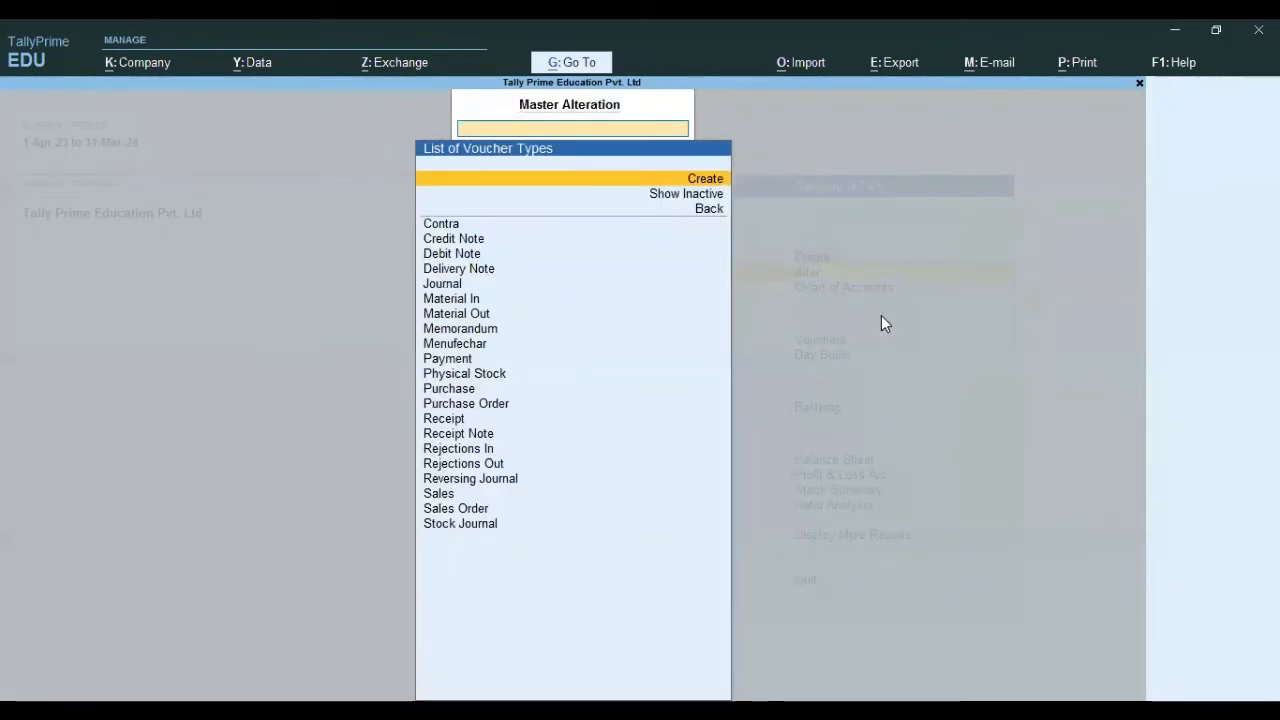
Step: Open the Menufechar voucher type, review its Use as a Manufacturing Journal setting, and leave the form
{"action": "key", "text": "Down"}
{"action": "key", "text": "Down"}
{"action": "key", "text": "Down"}
{"action": "key", "text": "Down"}
{"action": "key", "text": "Down"}
{"action": "key", "text": "Down"}
{"action": "key", "text": "Down"}
{"action": "key", "text": "Down"}
{"action": "key", "text": "Down"}
{"action": "key", "text": "Down"}
{"action": "key", "text": "Down"}
{"action": "key", "text": "Return"}
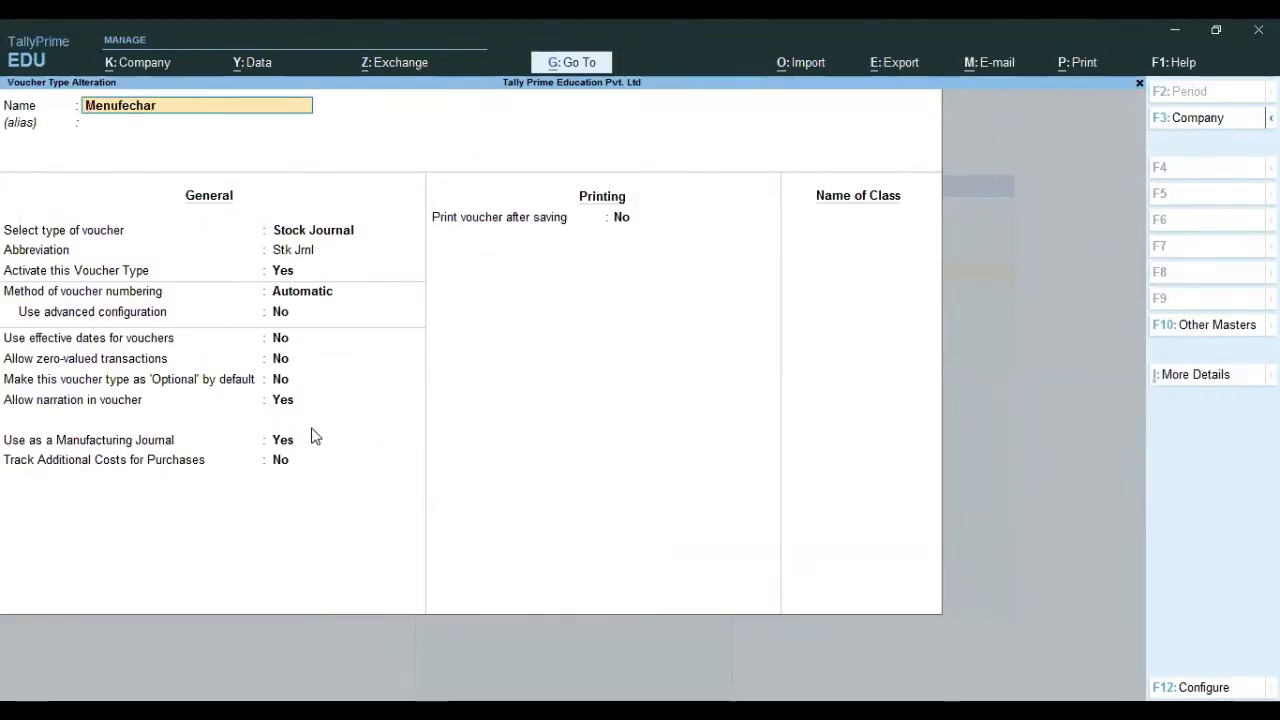
{"action": "key", "text": "Escape"}
{"action": "key", "text": "Escape"}
{"action": "key", "text": "Escape"}
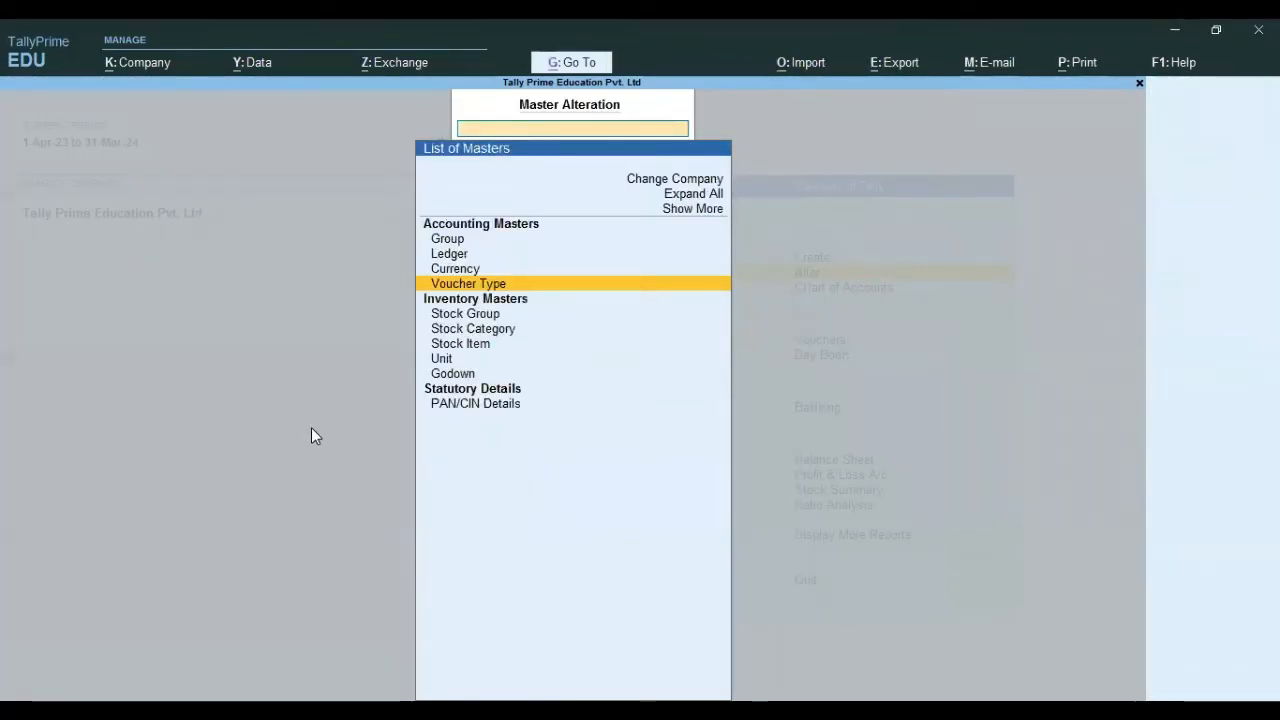
Step: Reopen the Gujrati Thali manufacturing voucher from the Day Book
{"action": "key", "text": "Escape"}
{"action": "key", "text": "Down"}
{"action": "key", "text": "Down"}
{"action": "key", "text": "Return"}
{"action": "key", "text": "Down"}
{"action": "key", "text": "Down"}
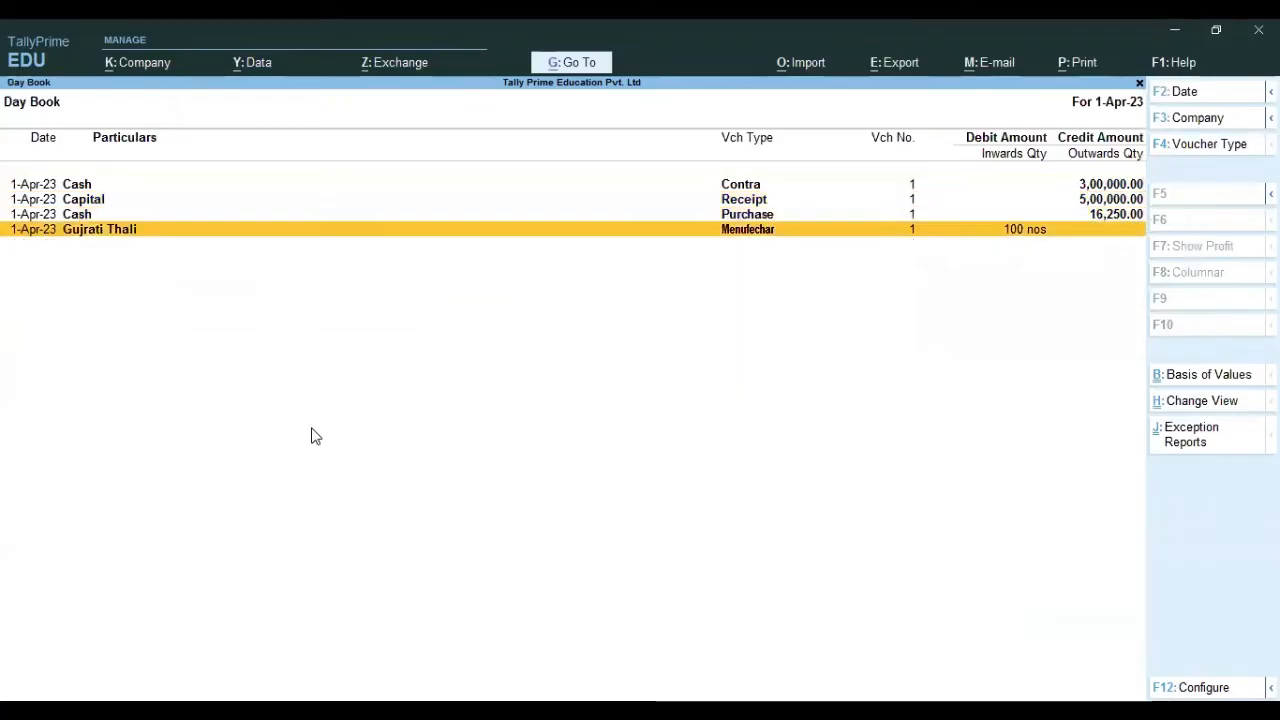
{"action": "key", "text": "Return"}
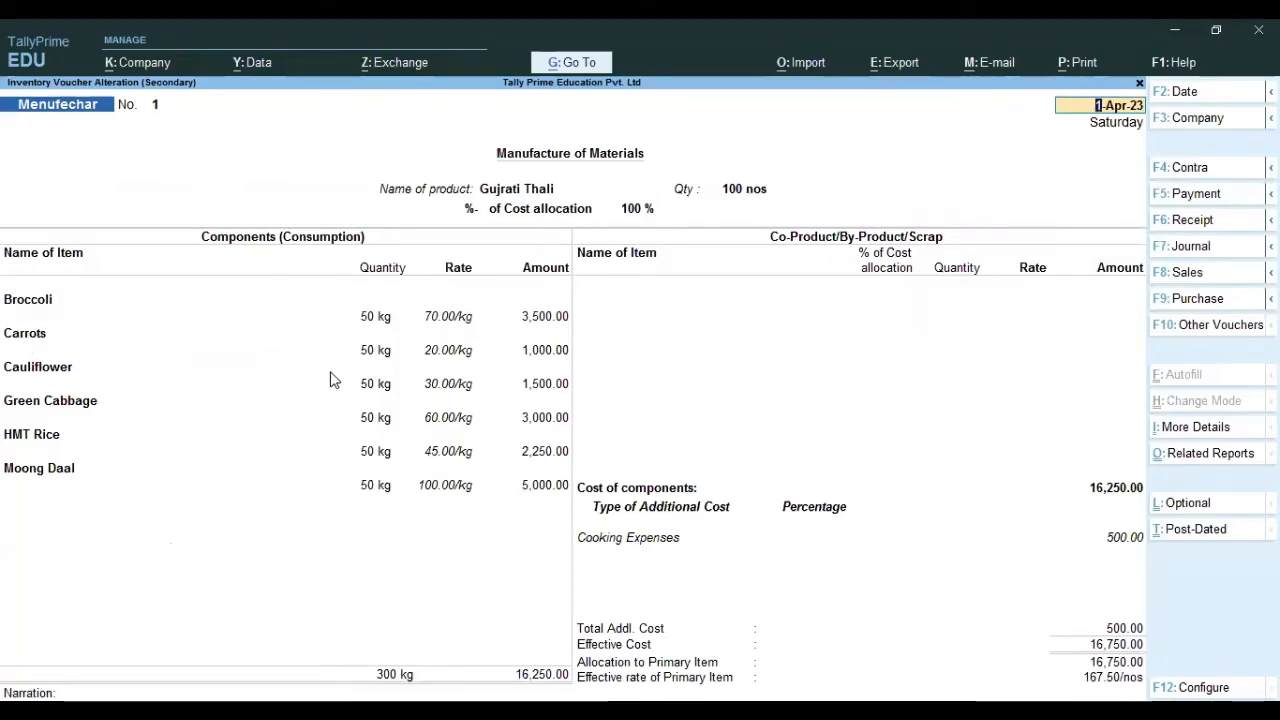
Step: Review the Cooking Expenses ledger from the voucher's additional cost section, and exit it without saving
{"action": "left_click", "coordinate": [641, 545]}
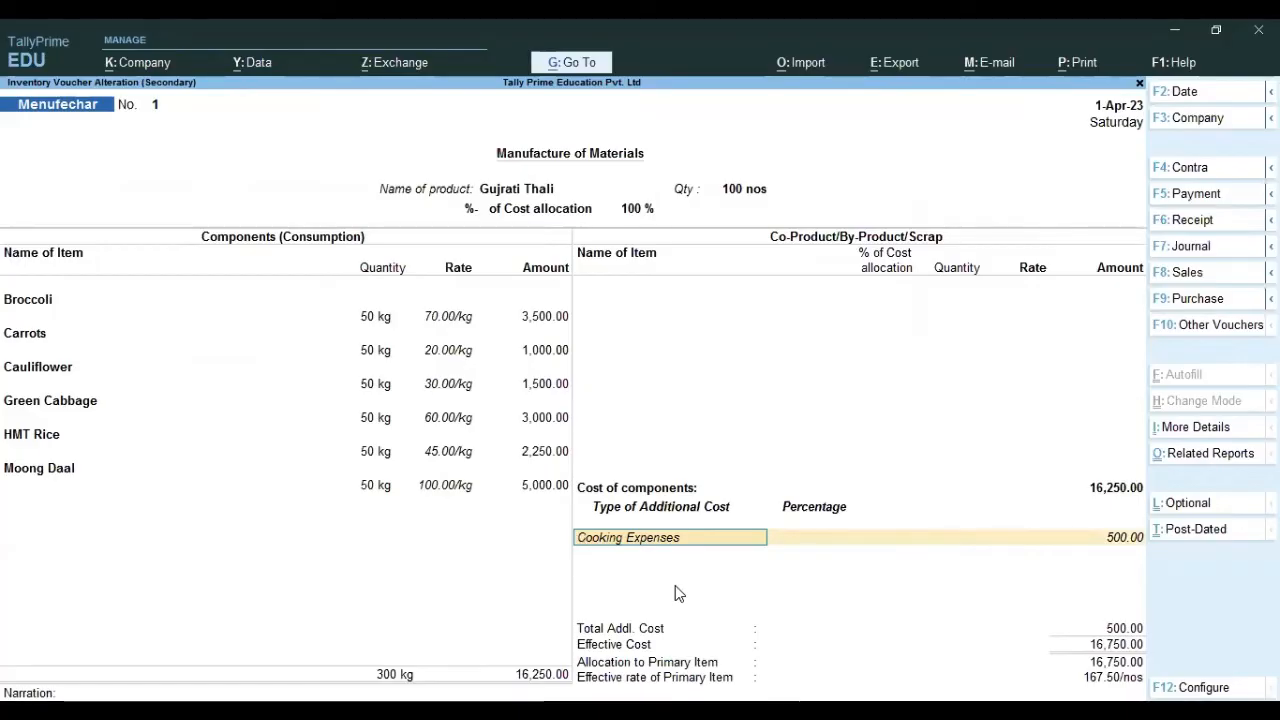
{"action": "key", "text": "ctrl+Return"}
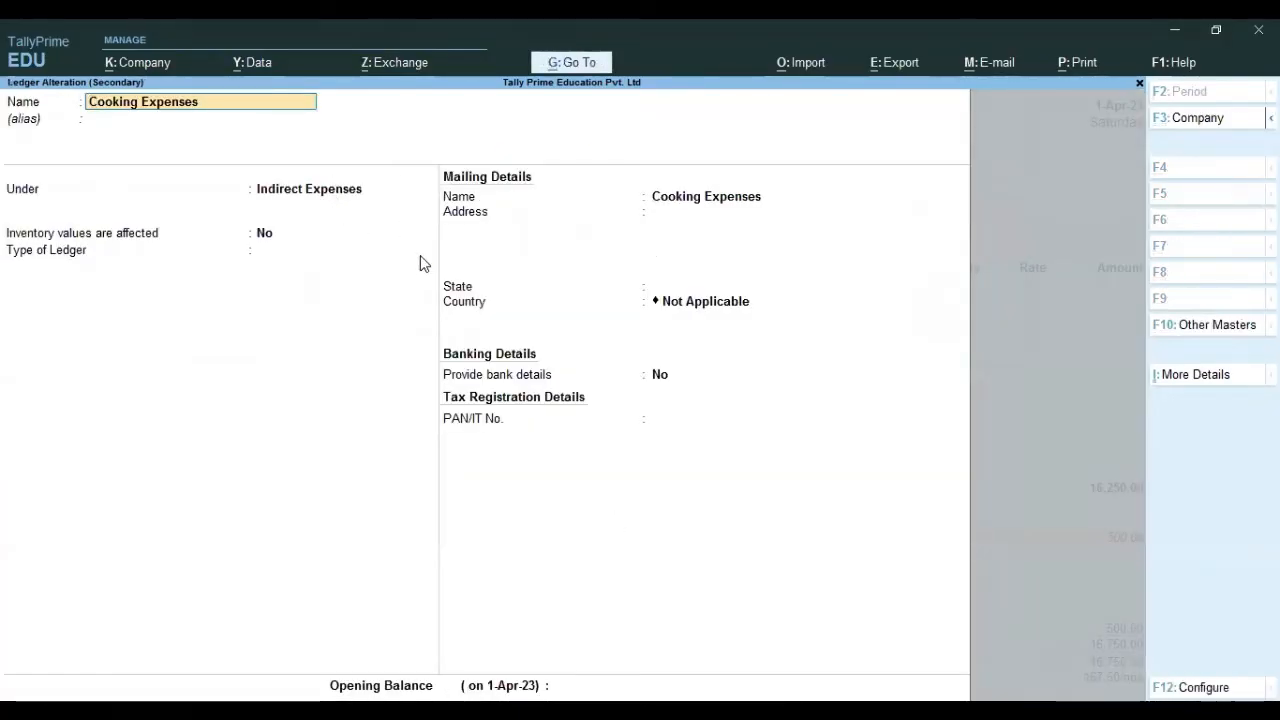
{"action": "key", "text": "BackSpace"}
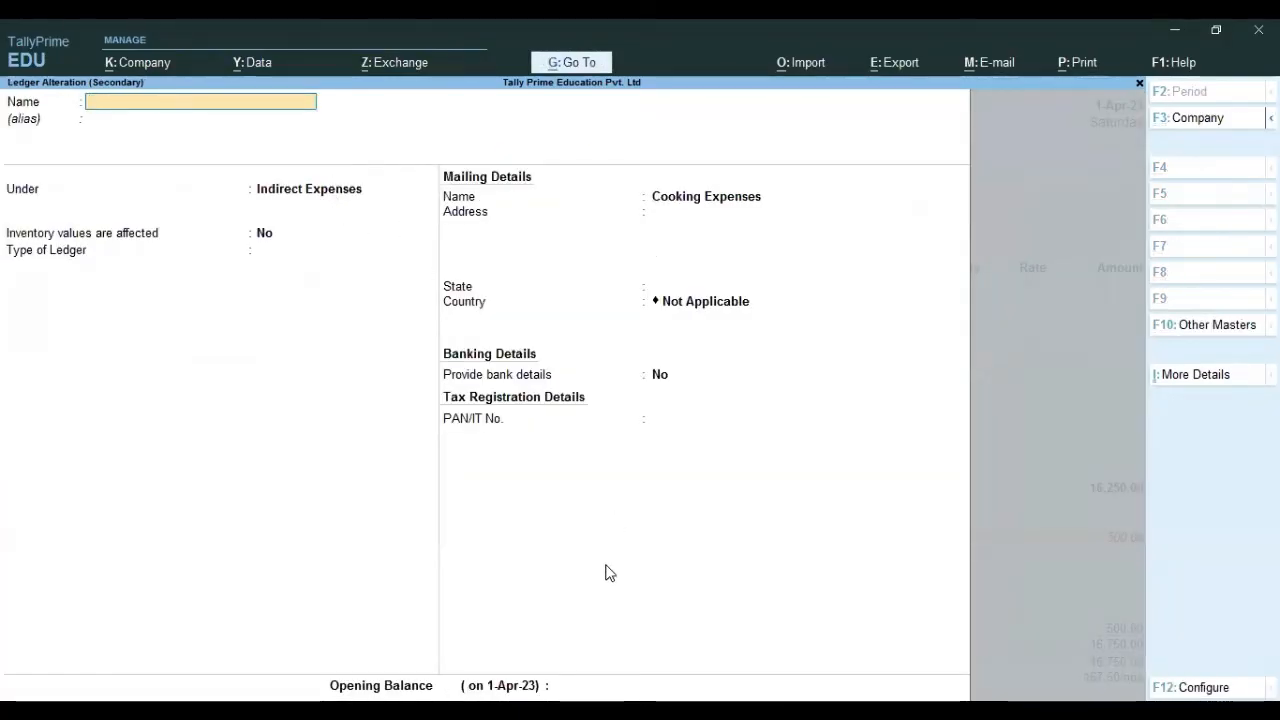
{"action": "key", "text": "Escape"}
{"action": "key", "text": "y"}
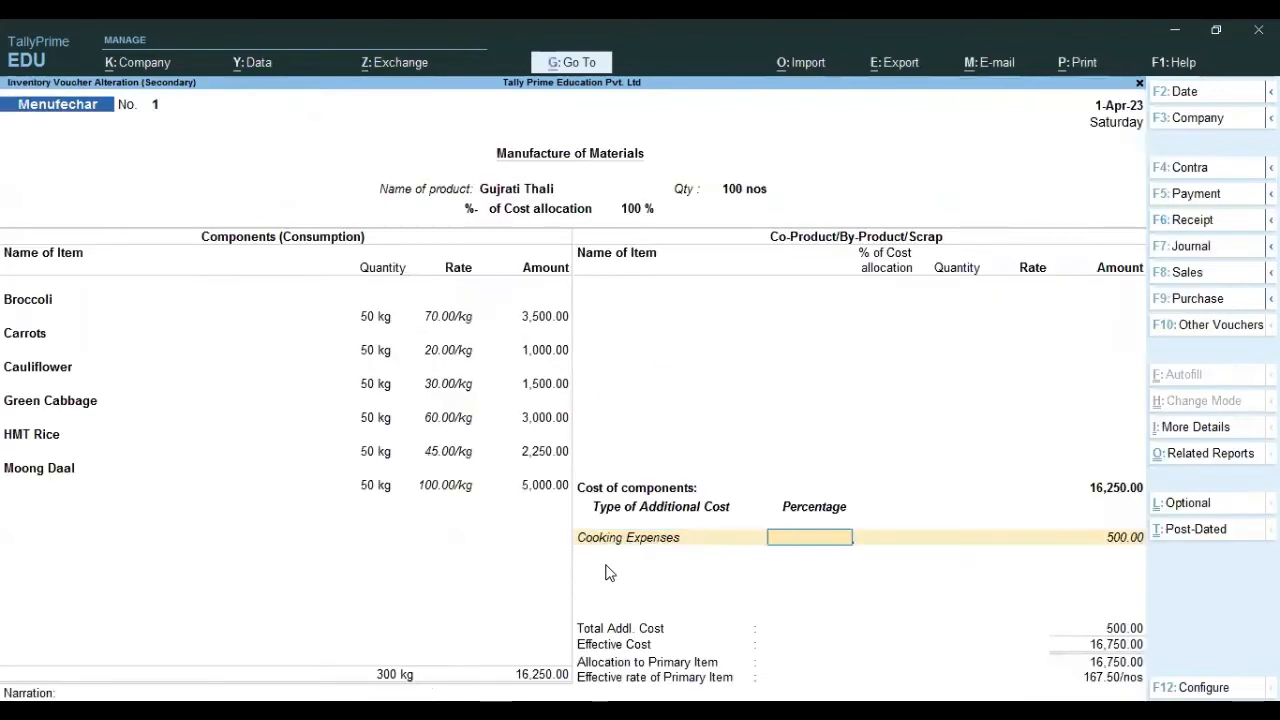
Step: Check the percentage and amount fields of the Cooking Expenses additional cost line
{"action": "key", "text": "Return"}
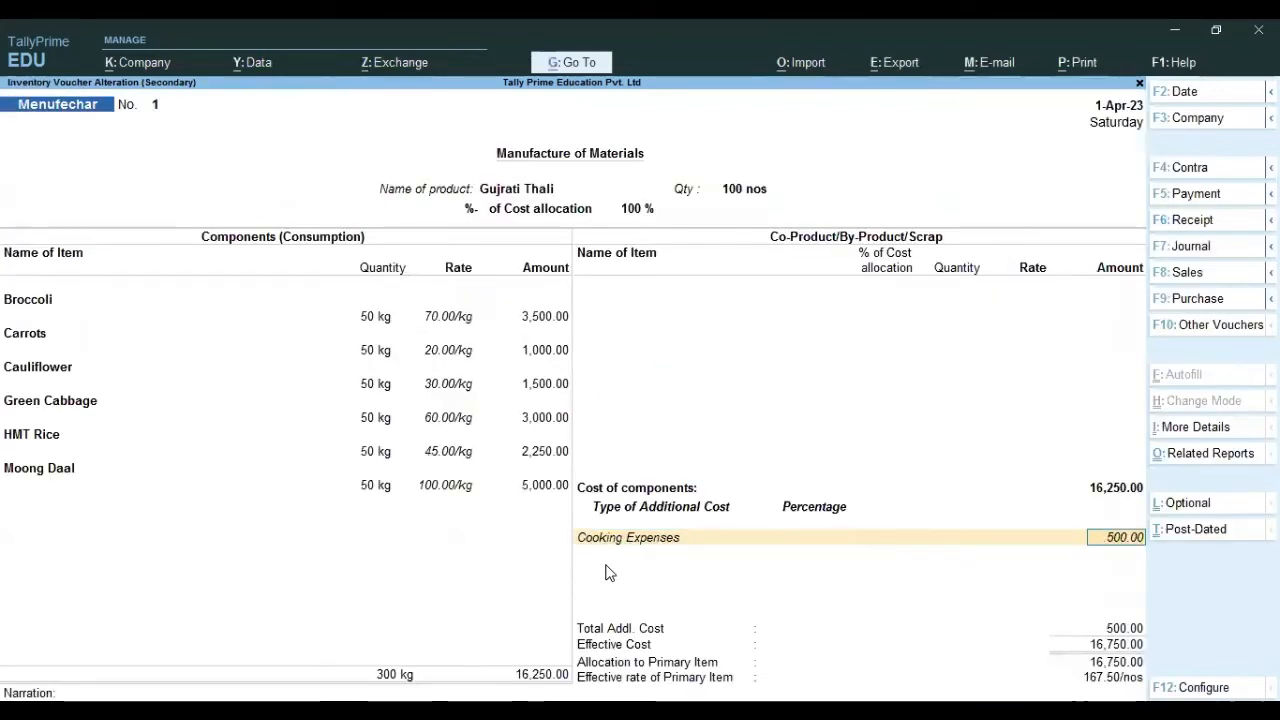
{"action": "key", "text": "BackSpace"}
{"action": "key", "text": "BackSpace"}
{"action": "key", "text": "Return"}
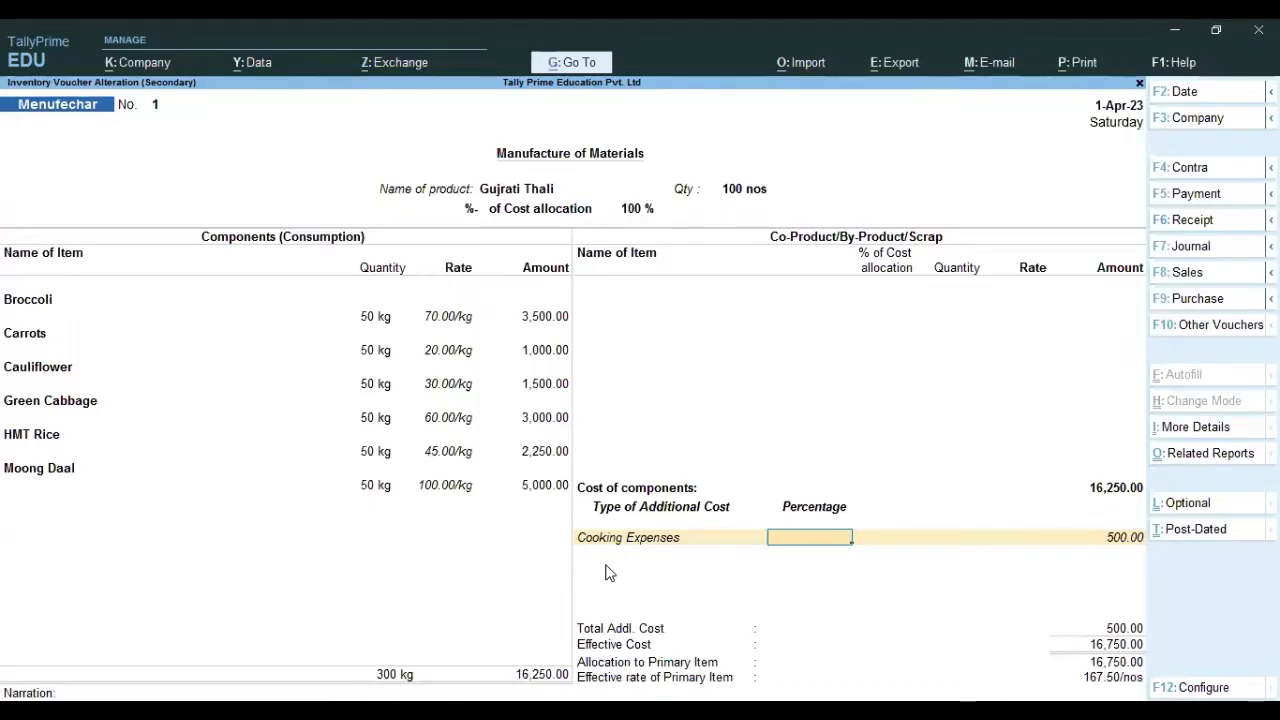
{"action": "key", "text": "BackSpace"}
{"action": "key", "text": "BackSpace"}
{"action": "key", "text": "Return"}
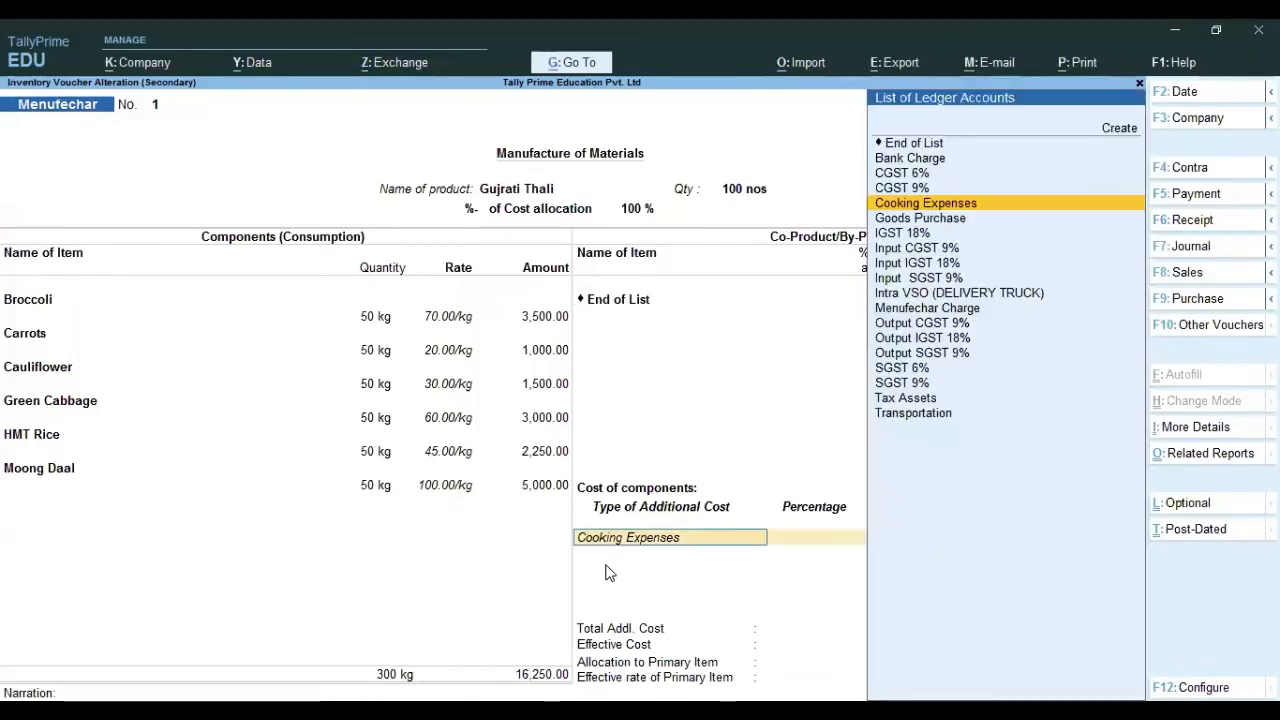
Step: Open the ledger creation form from the next additional cost row, and discard it
{"action": "key", "text": "Return"}
{"action": "key", "text": "Return"}
{"action": "key", "text": "Return"}
{"action": "key", "text": "Up"}
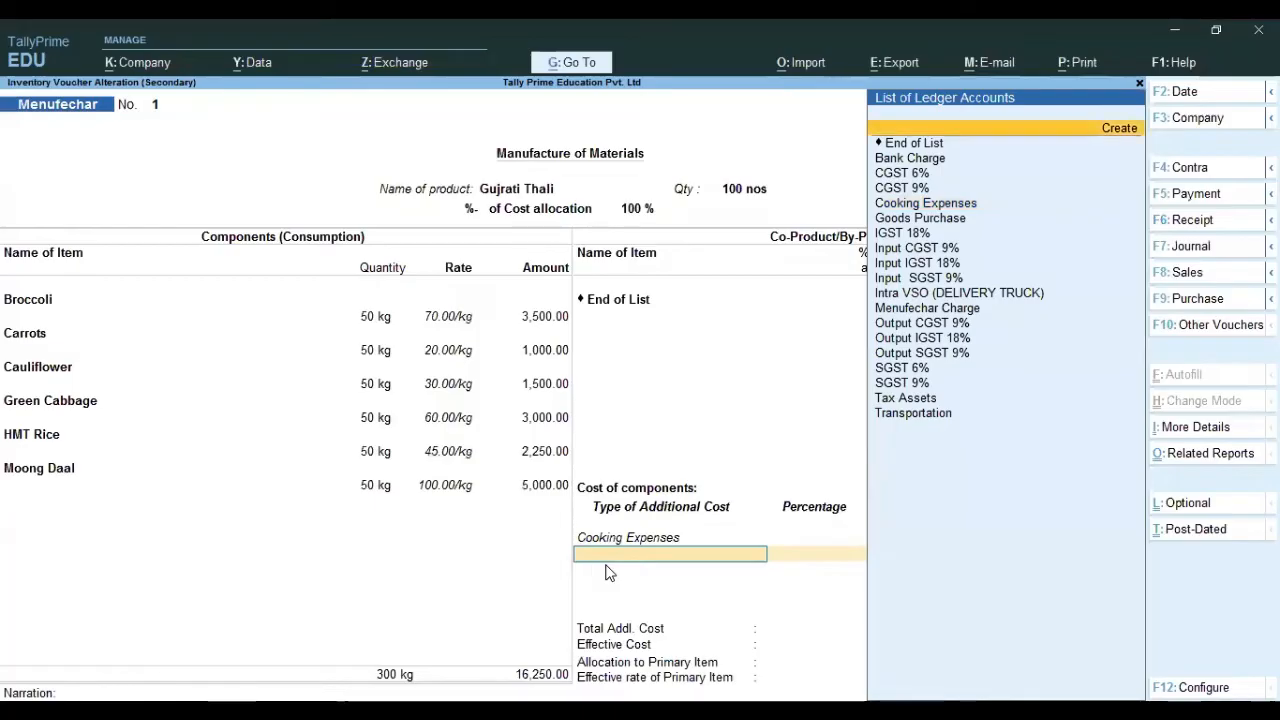
{"action": "key", "text": "Return"}
{"action": "key", "text": "Escape"}
{"action": "key", "text": "y"}
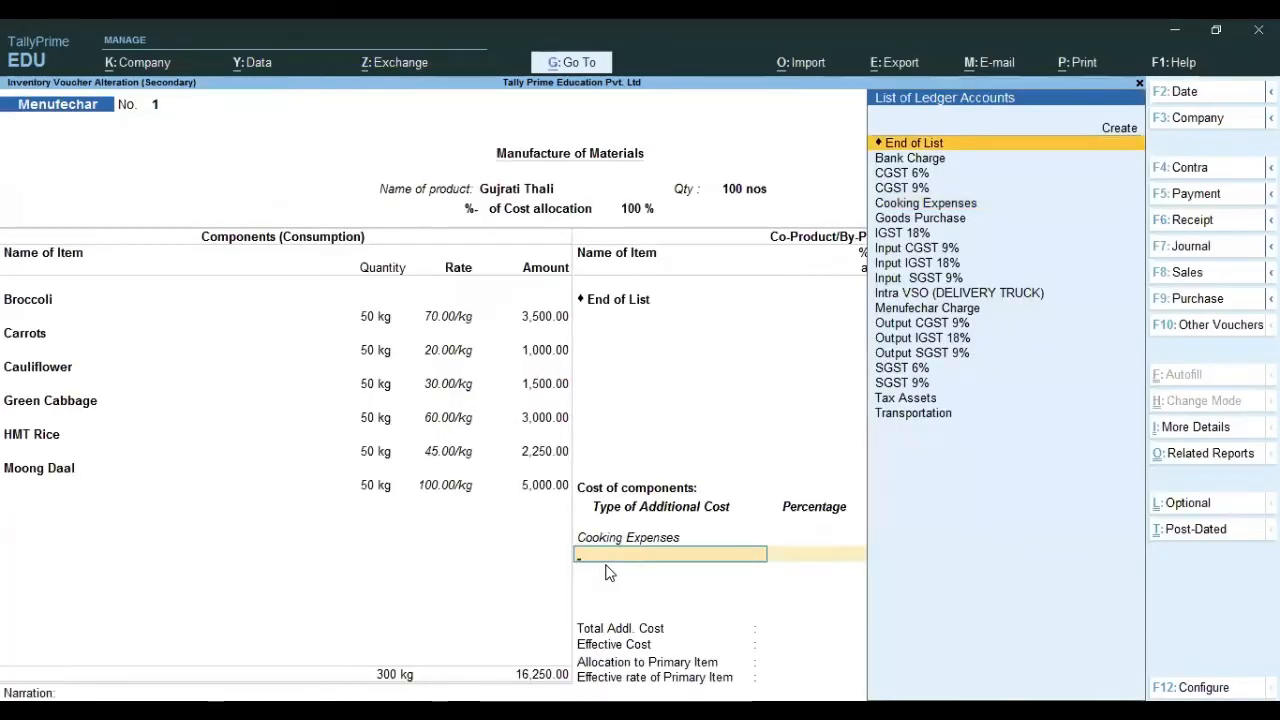
Step: End the additional cost list, save the manufacturing voucher, and return to the Gateway of Tally
{"action": "key", "text": "Return"}
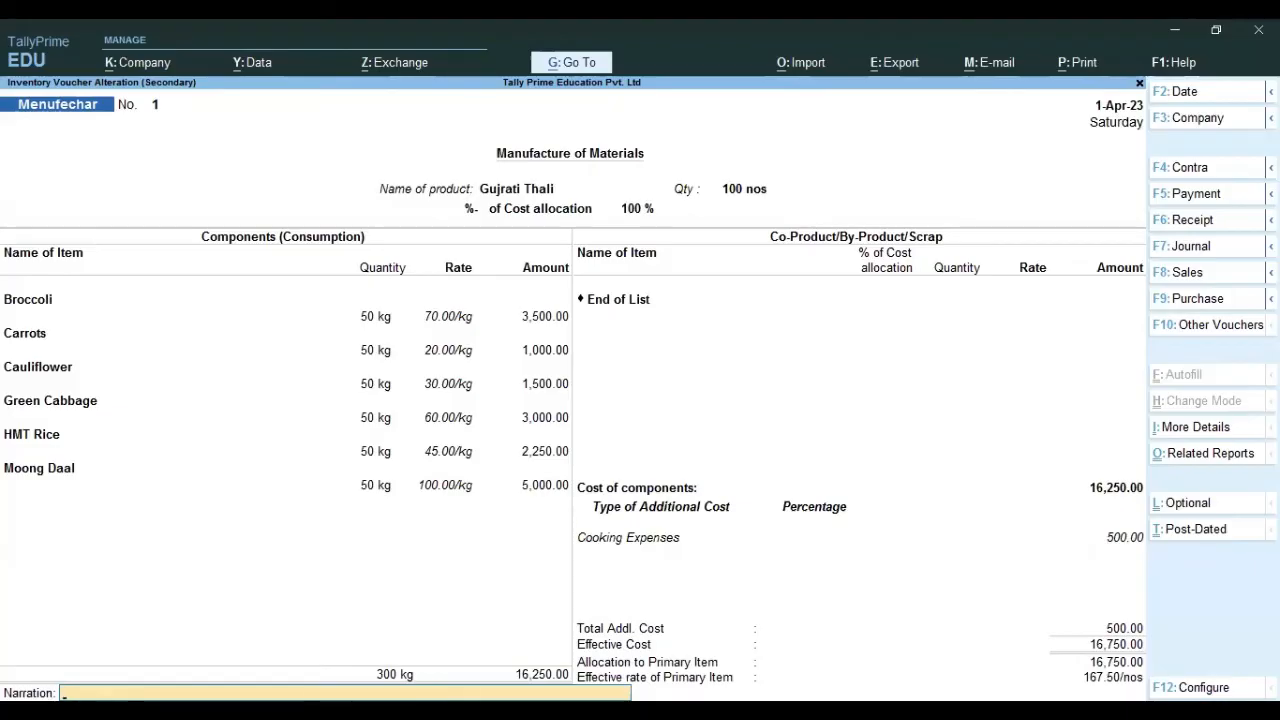
{"action": "key", "text": "Return"}
{"action": "key", "text": "Escape"}
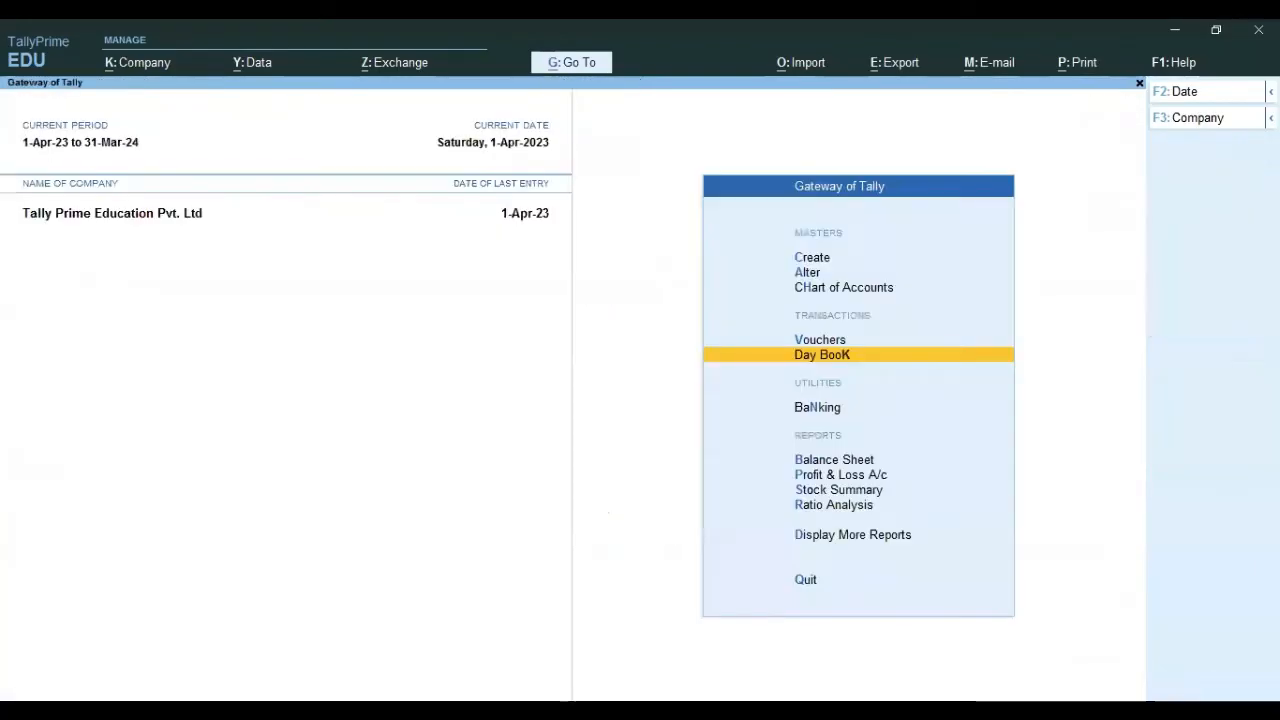
Step: Start a sales voucher with Cash as the party account and Sales Items as the sales ledger
{"action": "key", "text": "Up"}
{"action": "key", "text": "Return"}
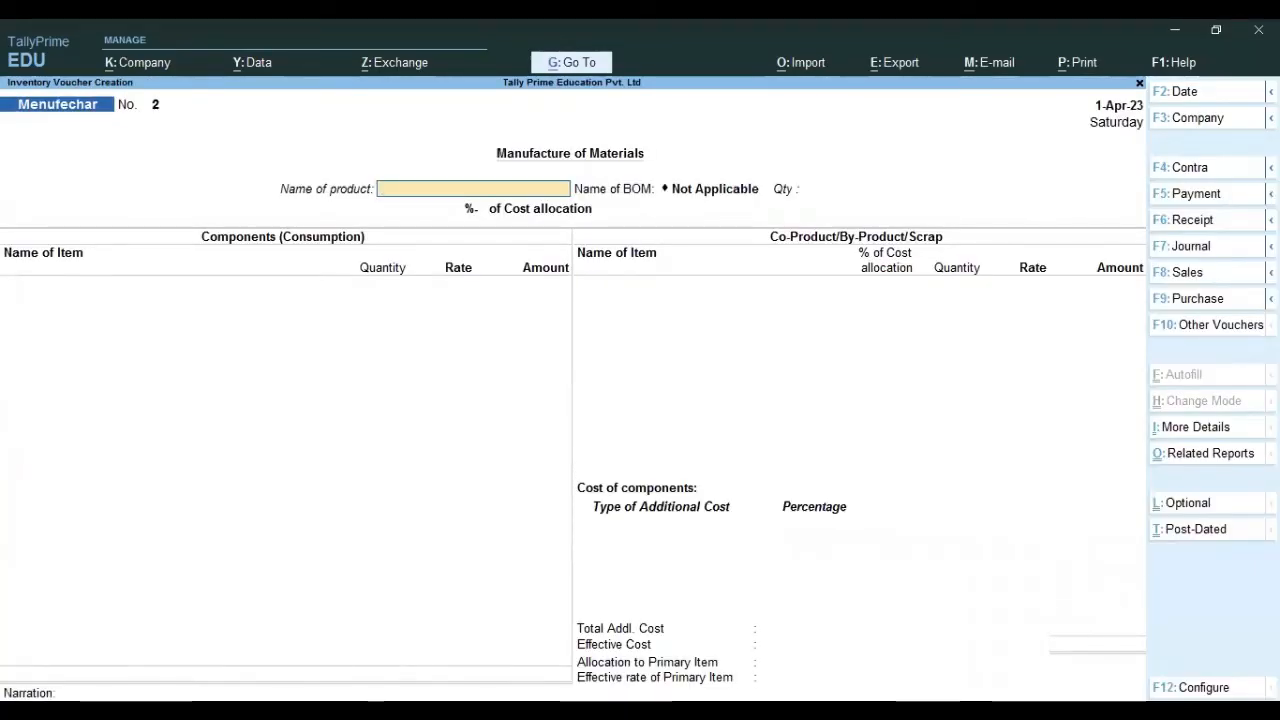
{"action": "key", "text": "F8"}
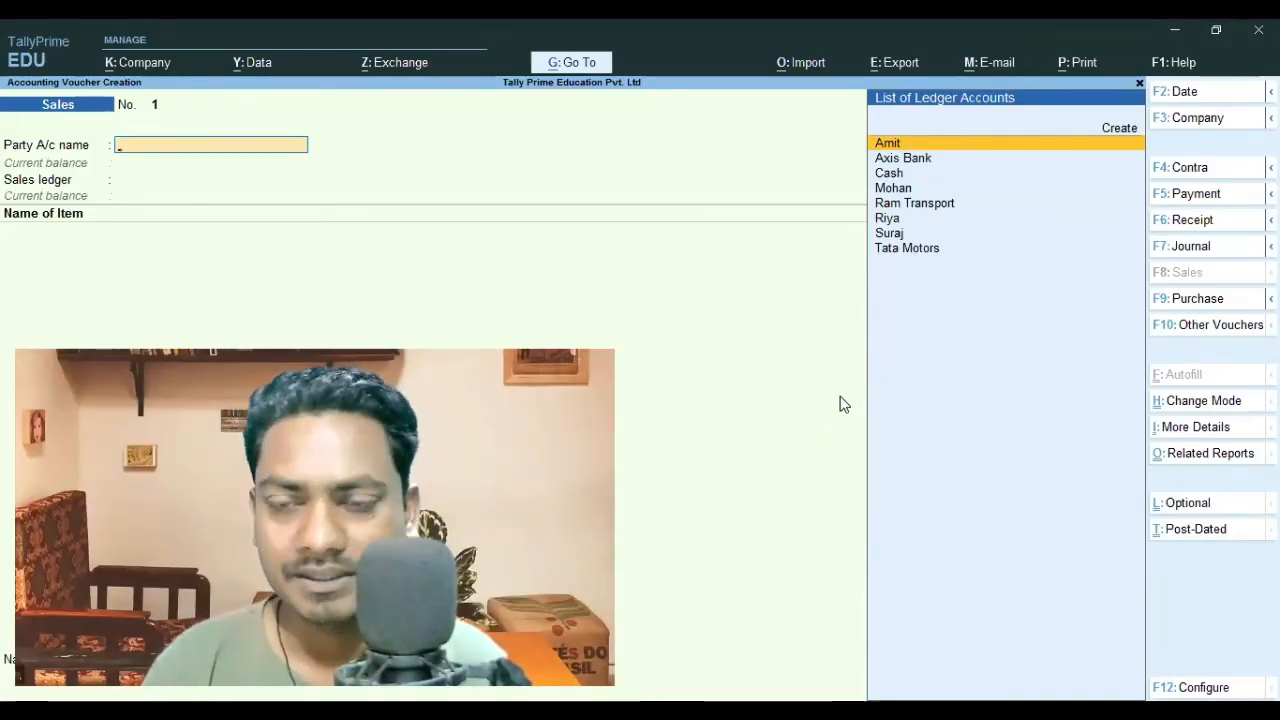
{"action": "key", "text": "Down"}
{"action": "key", "text": "Down"}
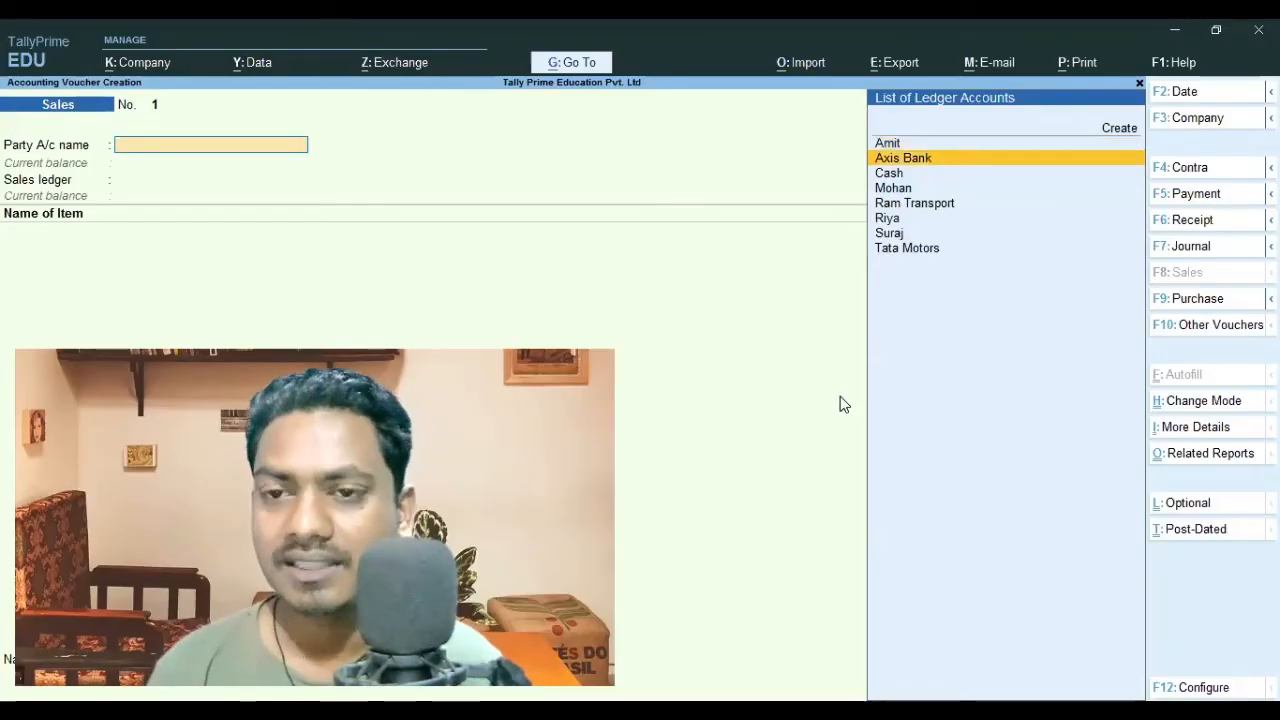
{"action": "key", "text": "Return"}
{"action": "key", "text": "Down"}
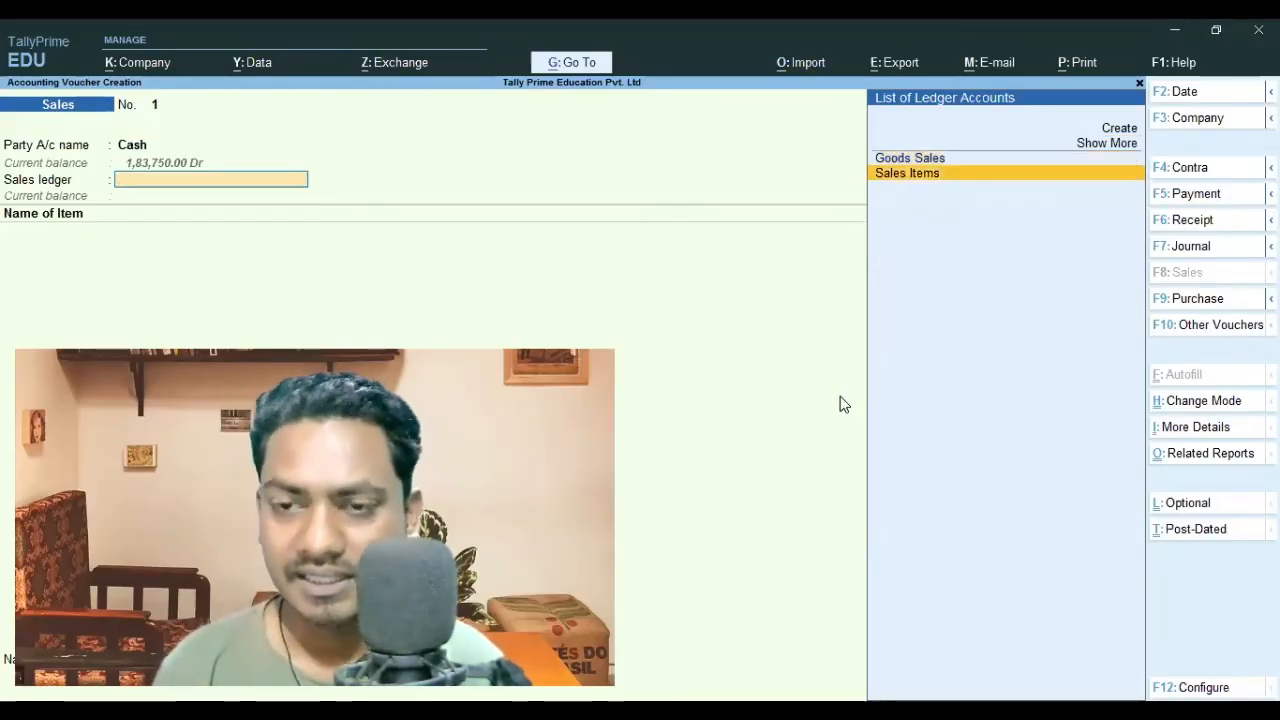
{"action": "key", "text": "Return"}
Step: Add 1 nos of Gujrati Thali to the sales voucher at a rate of 200
{"action": "type", "text": "gu"}
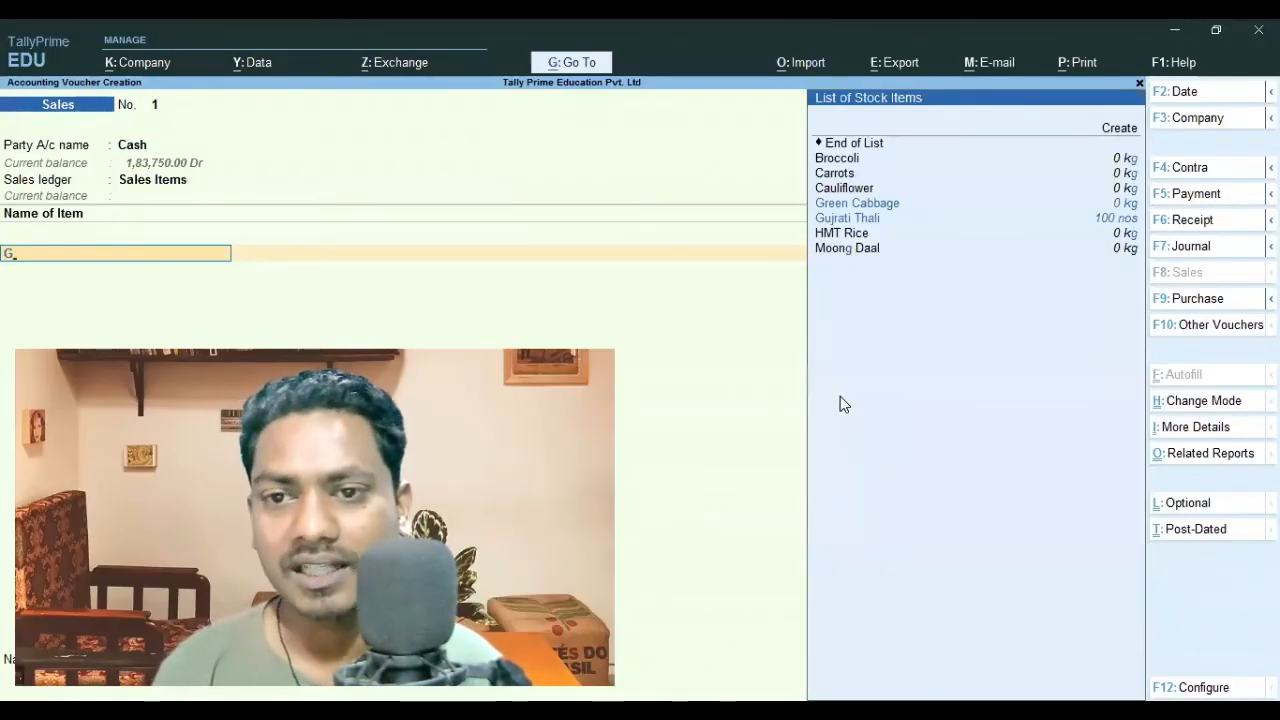
{"action": "key", "text": "Return"}
{"action": "type", "text": "1"}
{"action": "key", "text": "Return"}
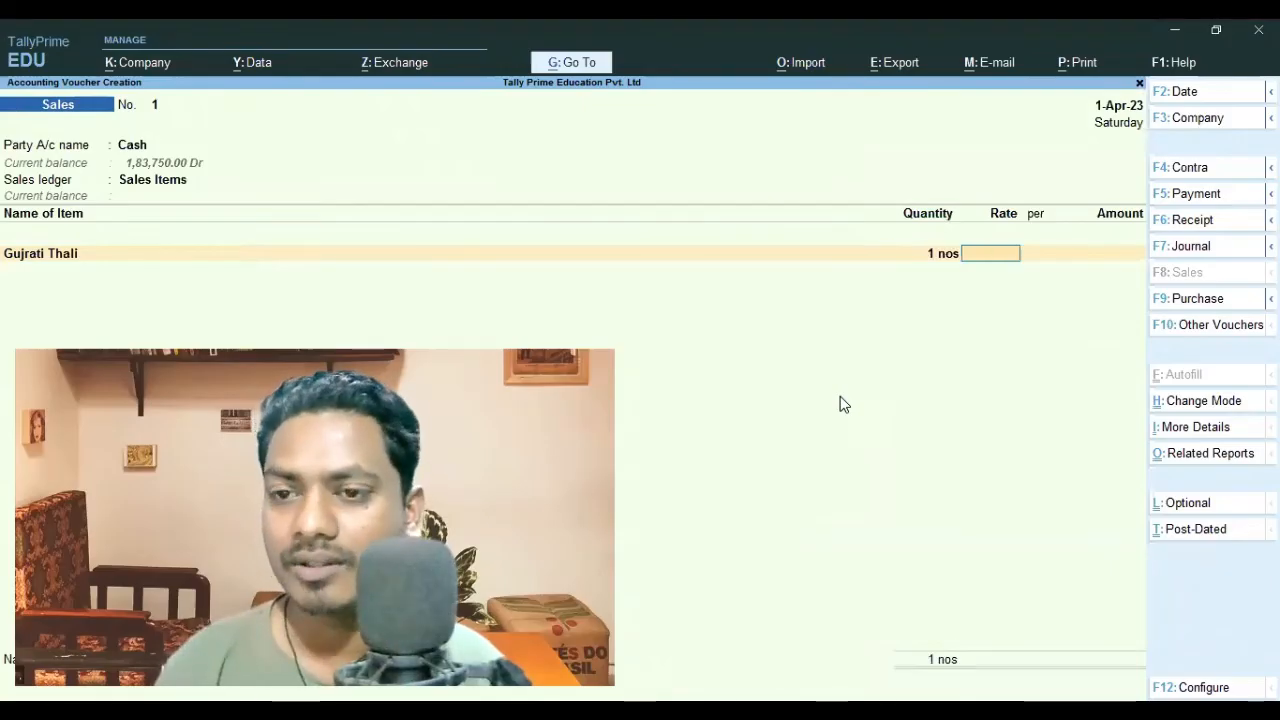
{"action": "type", "text": "200"}
{"action": "key", "text": "Return"}
{"action": "key", "text": "Return"}
{"action": "key", "text": "Return"}
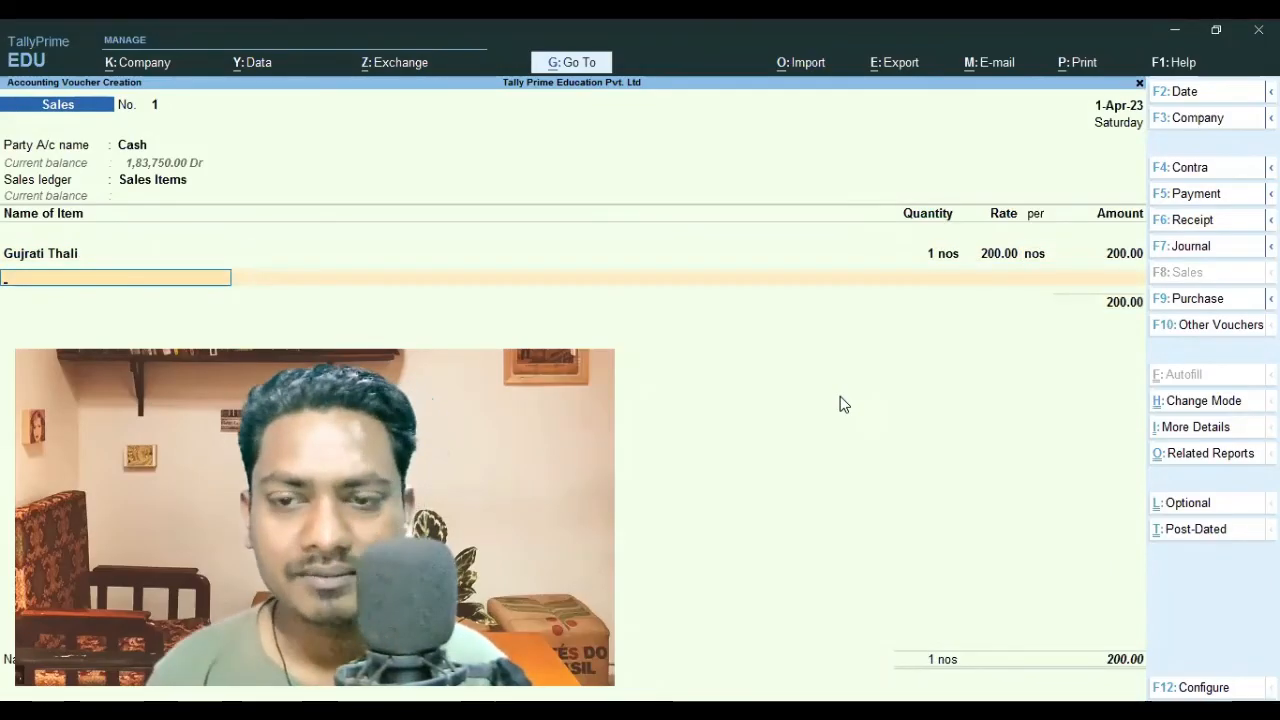
Step: Preview the current sales voucher's printed invoice and examine its buyer, item and total details
{"action": "left_click", "coordinate": [1071, 63]}
{"action": "left_click", "coordinate": [1104, 121]}
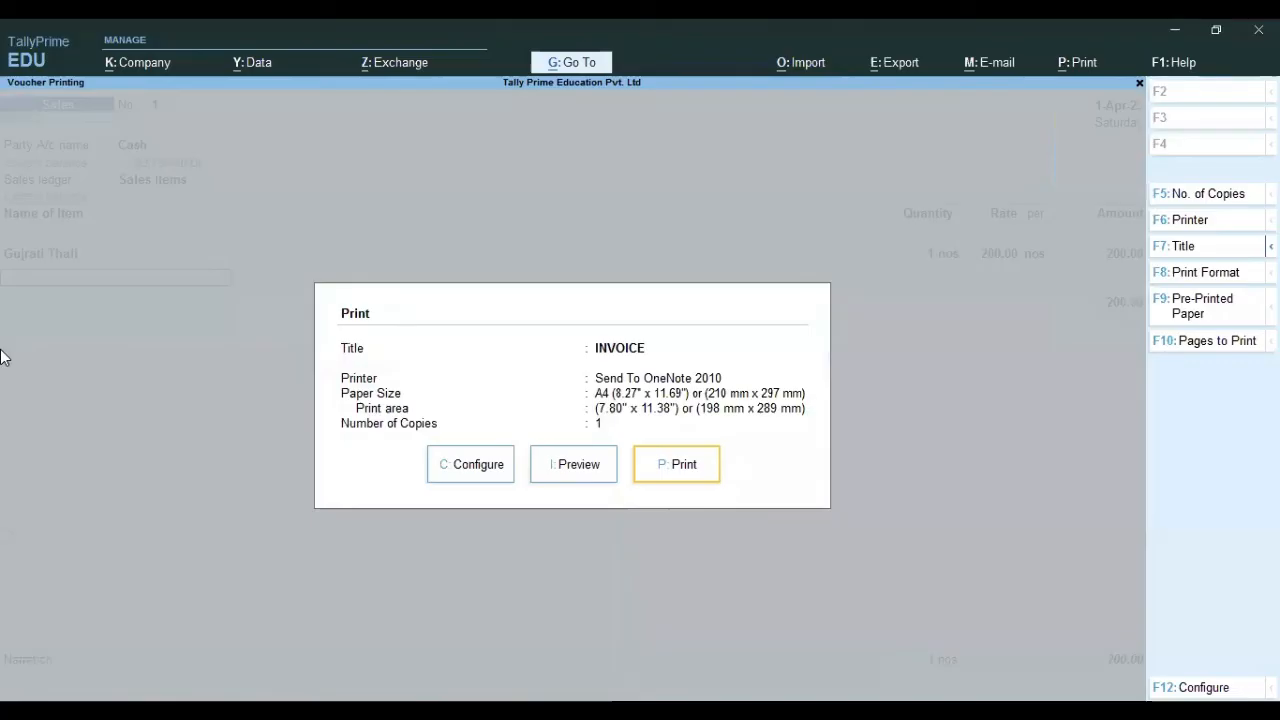
{"action": "left_click", "coordinate": [570, 464]}
{"action": "left_click", "coordinate": [738, 662]}
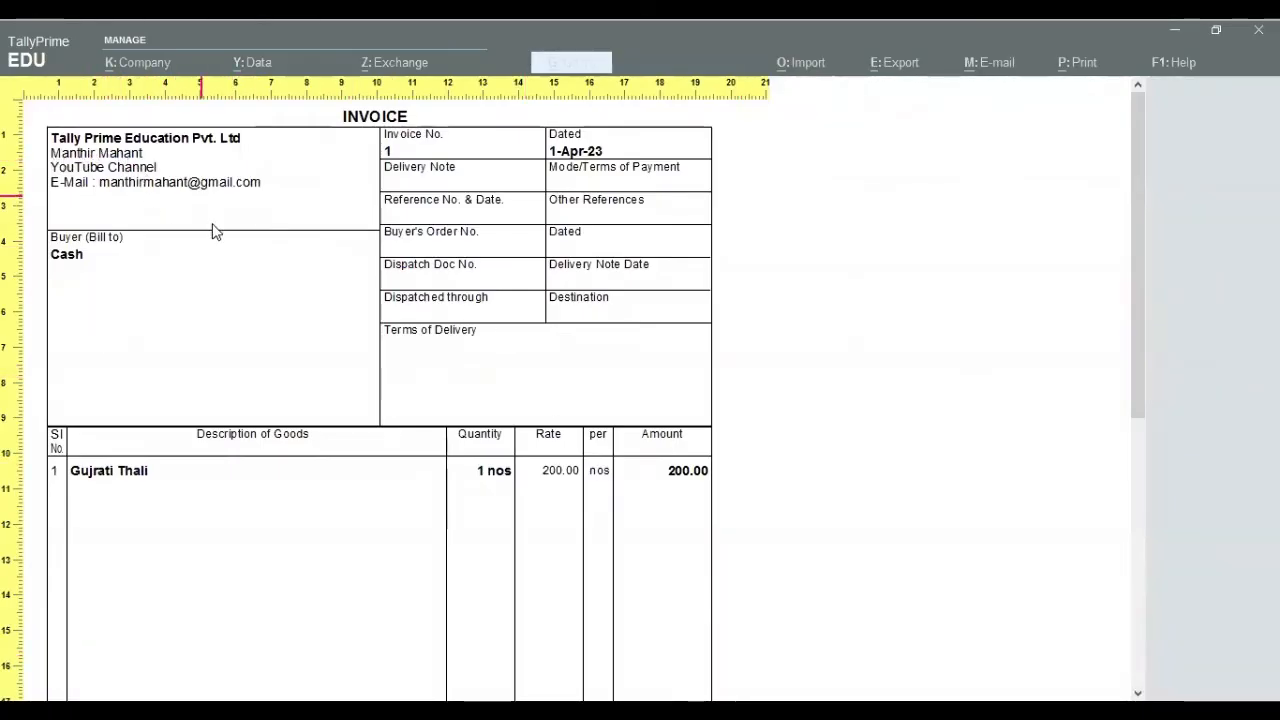
{"action": "scroll", "coordinate": [170, 178], "scroll_direction": "down", "scroll_amount": 1}
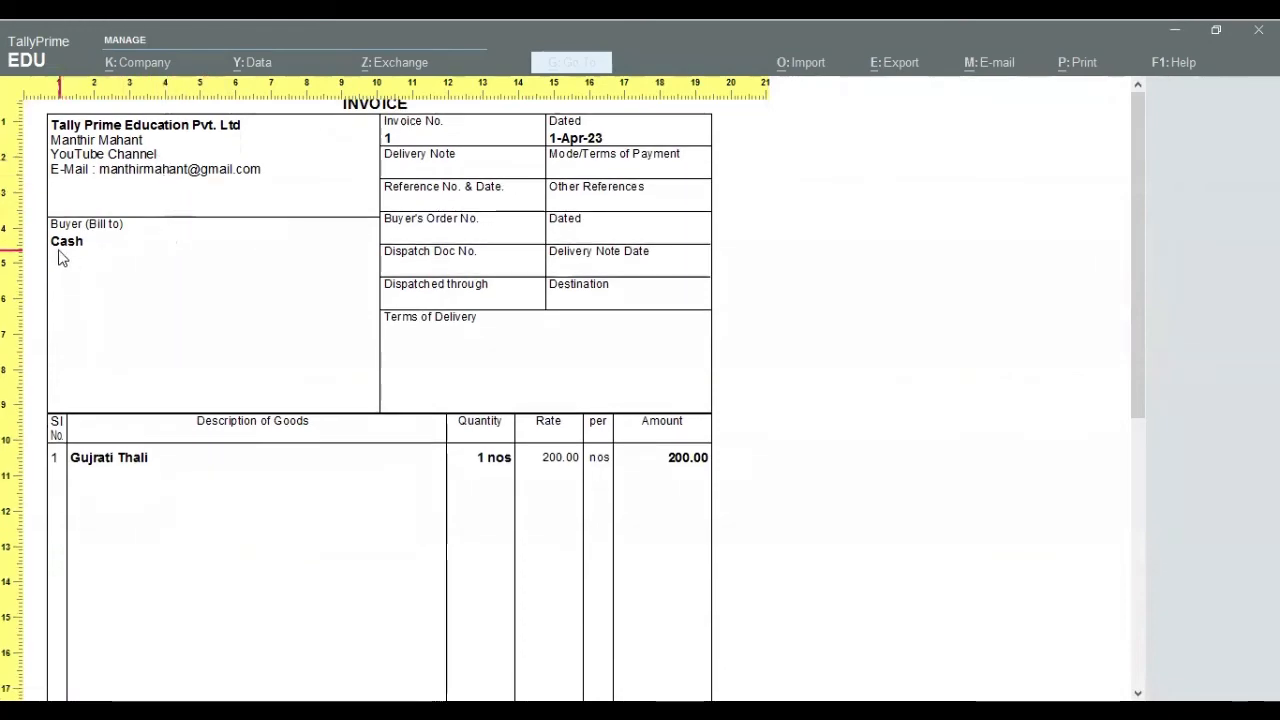
{"action": "scroll", "coordinate": [243, 380], "scroll_direction": "down", "scroll_amount": 2}
{"action": "scroll", "coordinate": [600, 445], "scroll_direction": "down", "scroll_amount": 8}
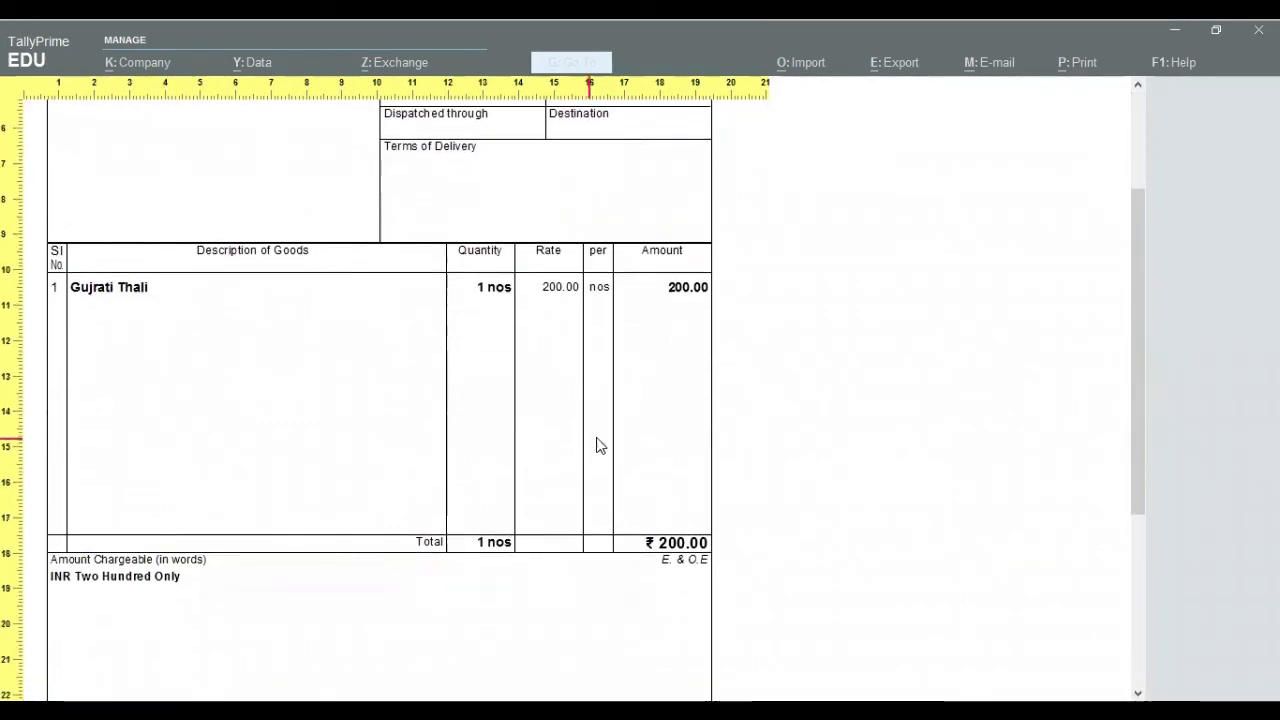
{"action": "scroll", "coordinate": [598, 445], "scroll_direction": "down", "scroll_amount": 10}
{"action": "scroll", "coordinate": [598, 445], "scroll_direction": "up", "scroll_amount": 15}
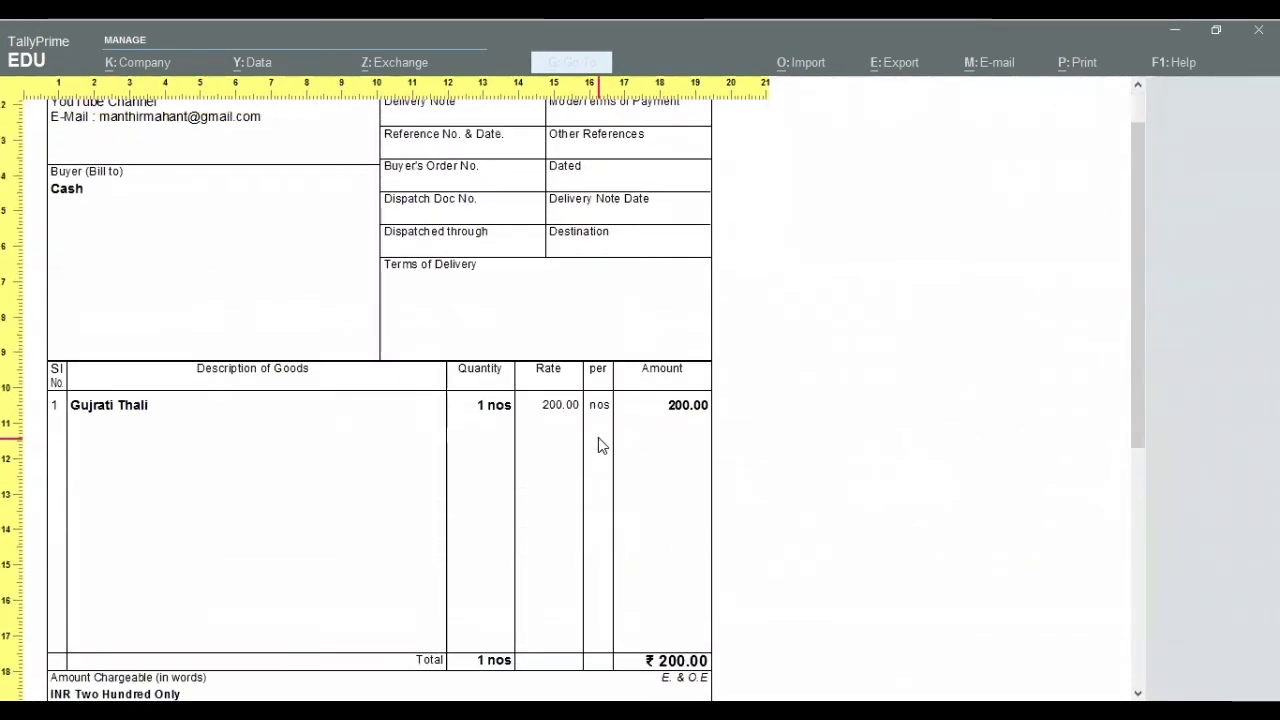
{"action": "scroll", "coordinate": [598, 440], "scroll_direction": "up", "scroll_amount": 5}
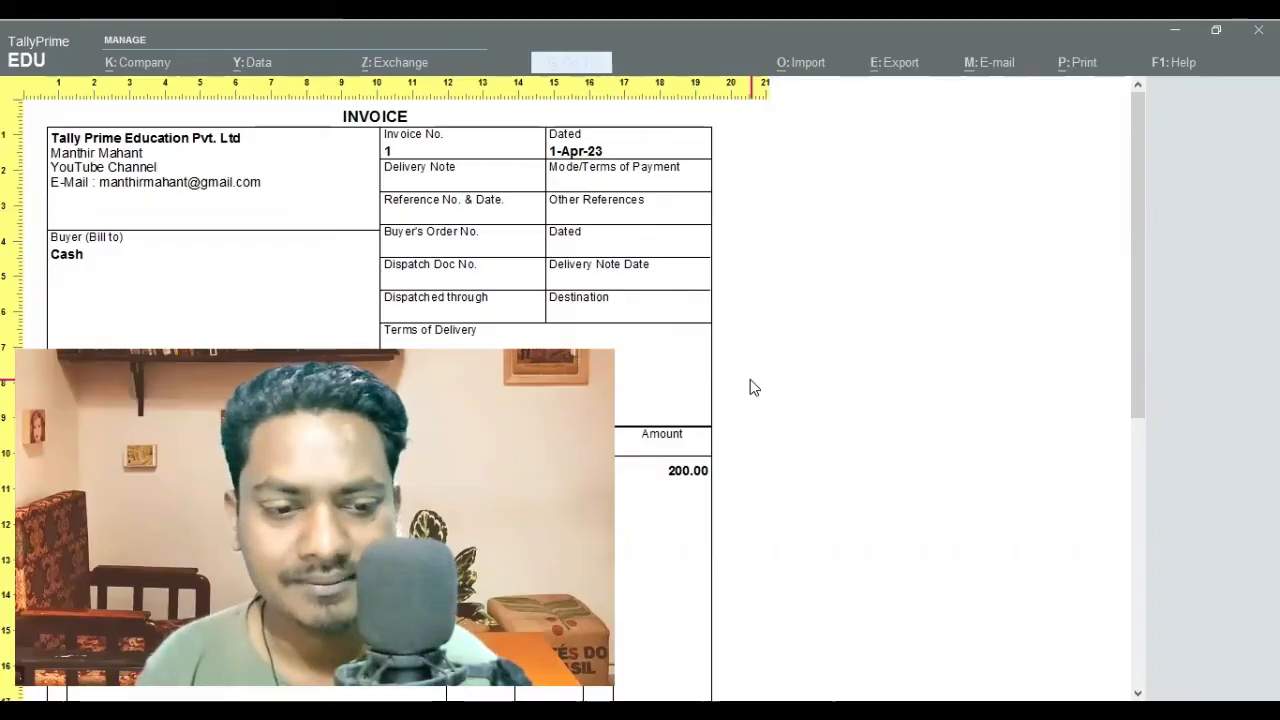
Step: Close the invoice preview, save the Gujrati Thali sales voucher and quit voucher entry
{"action": "key", "text": "Escape"}
{"action": "key", "text": "Escape"}
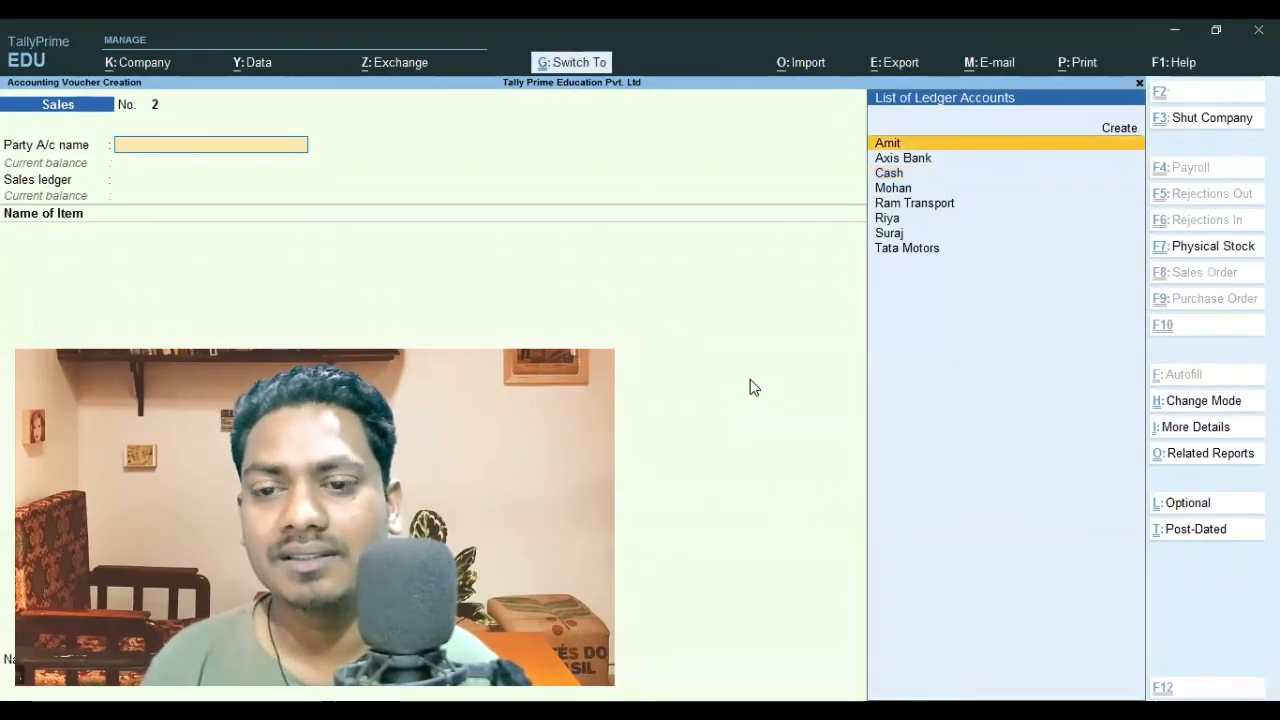
{"action": "key", "text": "Escape"}
{"action": "key", "text": "y"}
Step: Open the Profit & Loss A/c report to check sales, closing stock and profit, and return to the Gateway of Tally
{"action": "key", "text": "Down"}
{"action": "key", "text": "Down"}
{"action": "key", "text": "Down"}
{"action": "key", "text": "Down"}
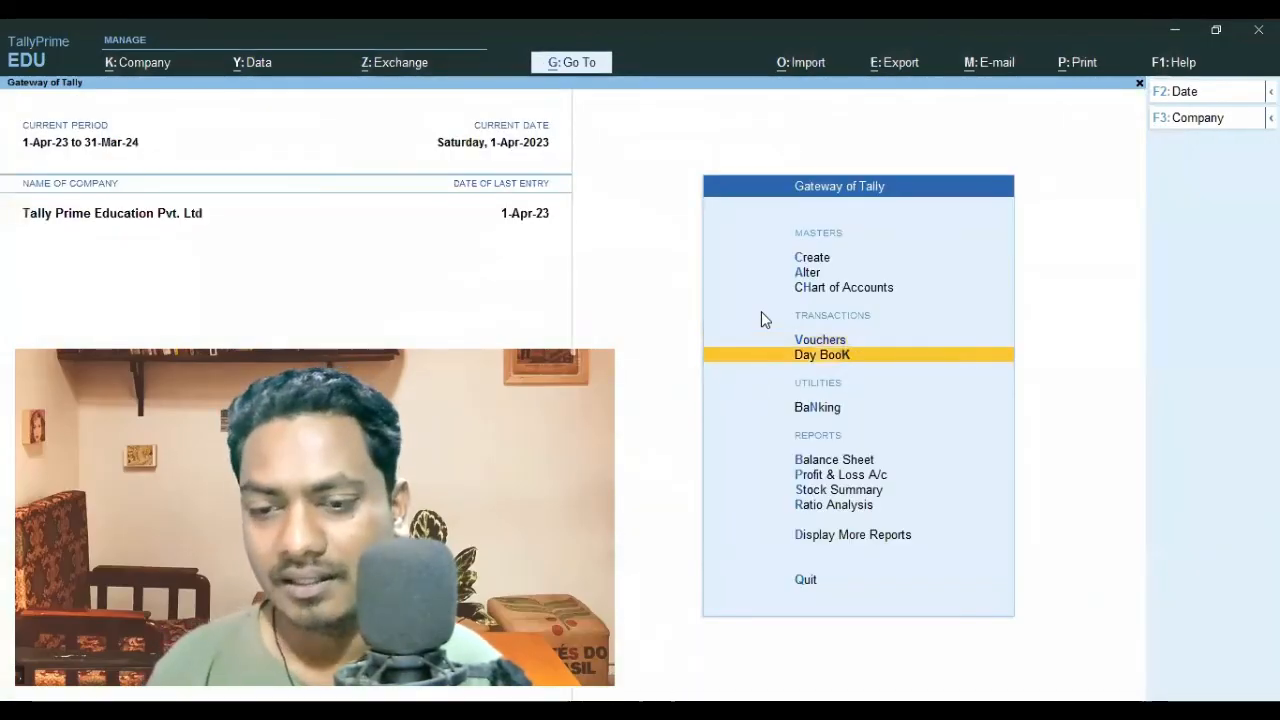
{"action": "key", "text": "Return"}
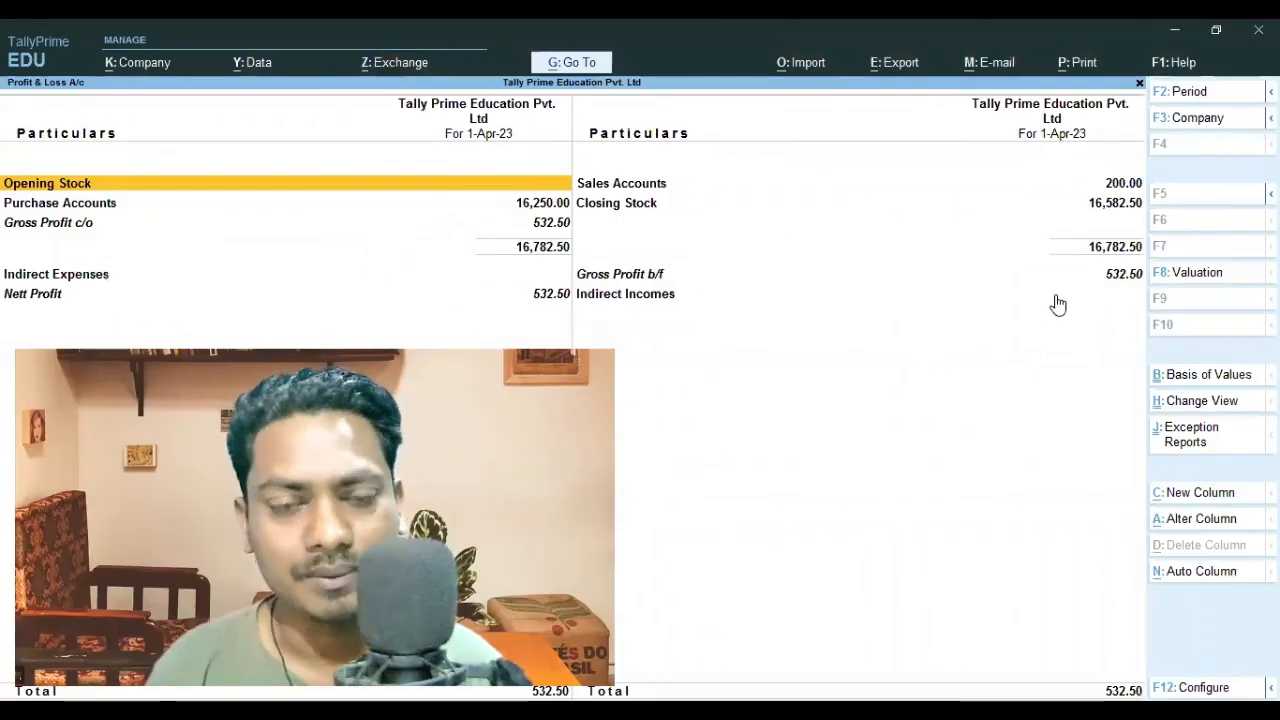
{"action": "key", "text": "Escape"}
Step: Open the Stock Summary down to the Product group to check Gujrati Thali's closing balance, and return to the Gateway of Tally
{"action": "key", "text": "Up"}
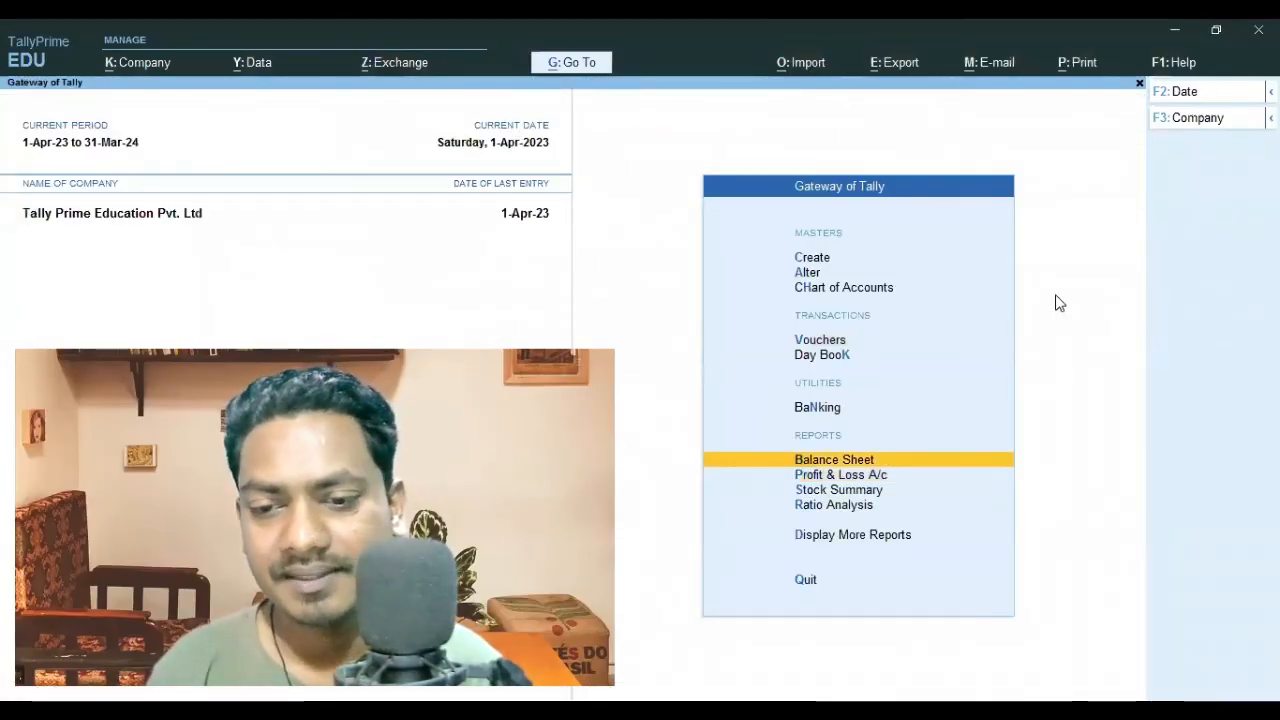
{"action": "key", "text": "Up"}
{"action": "key", "text": "Down"}
{"action": "key", "text": "Down"}
{"action": "key", "text": "Down"}
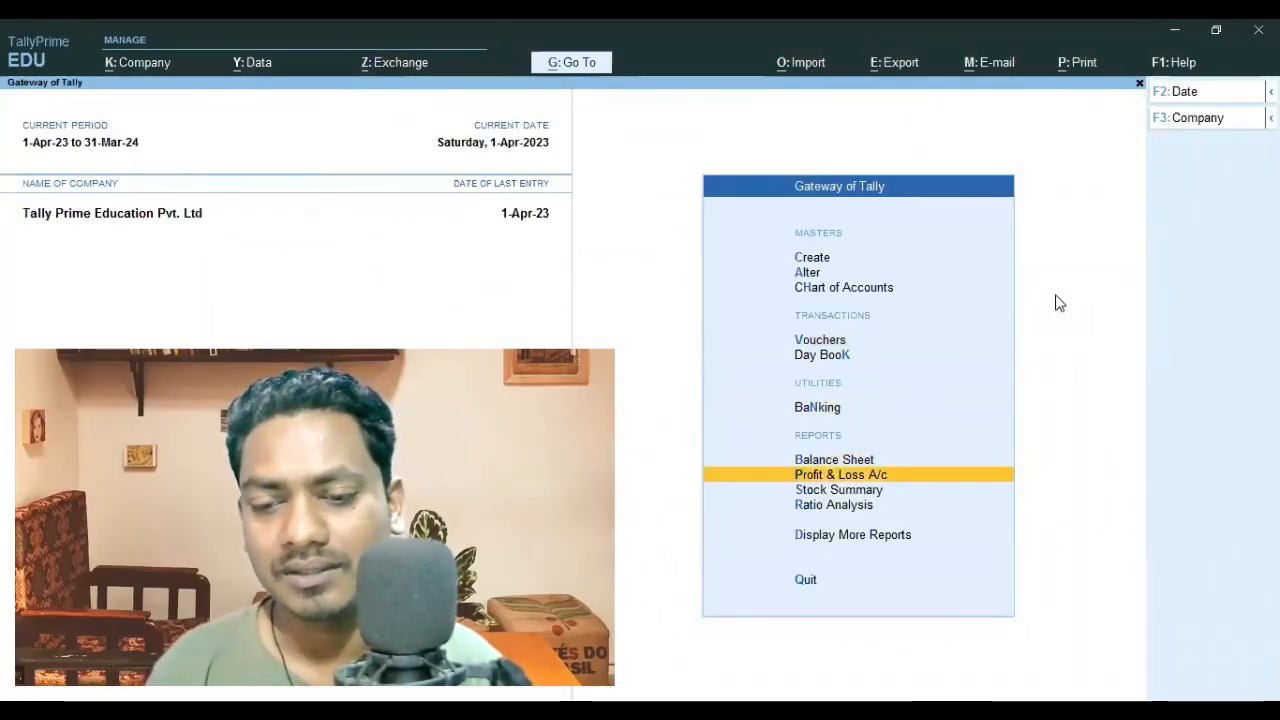
{"action": "key", "text": "Return"}
{"action": "key", "text": "Return"}
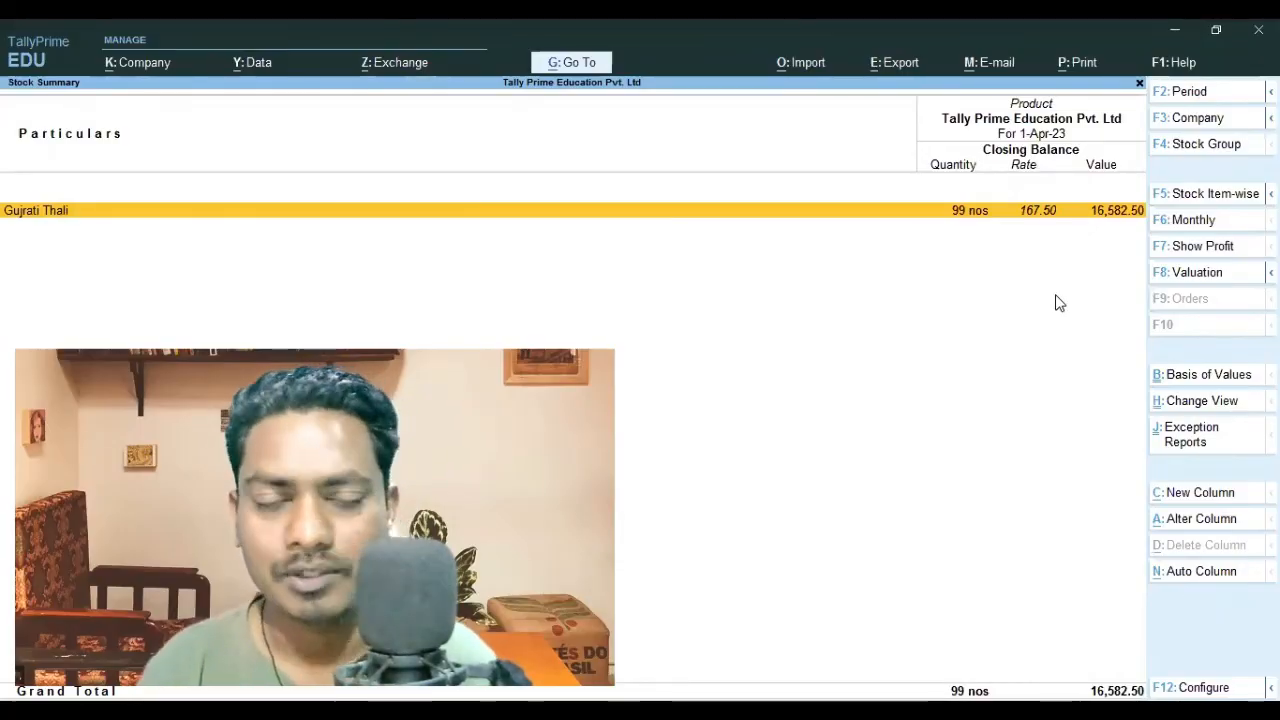
{"action": "key", "text": "Escape"}
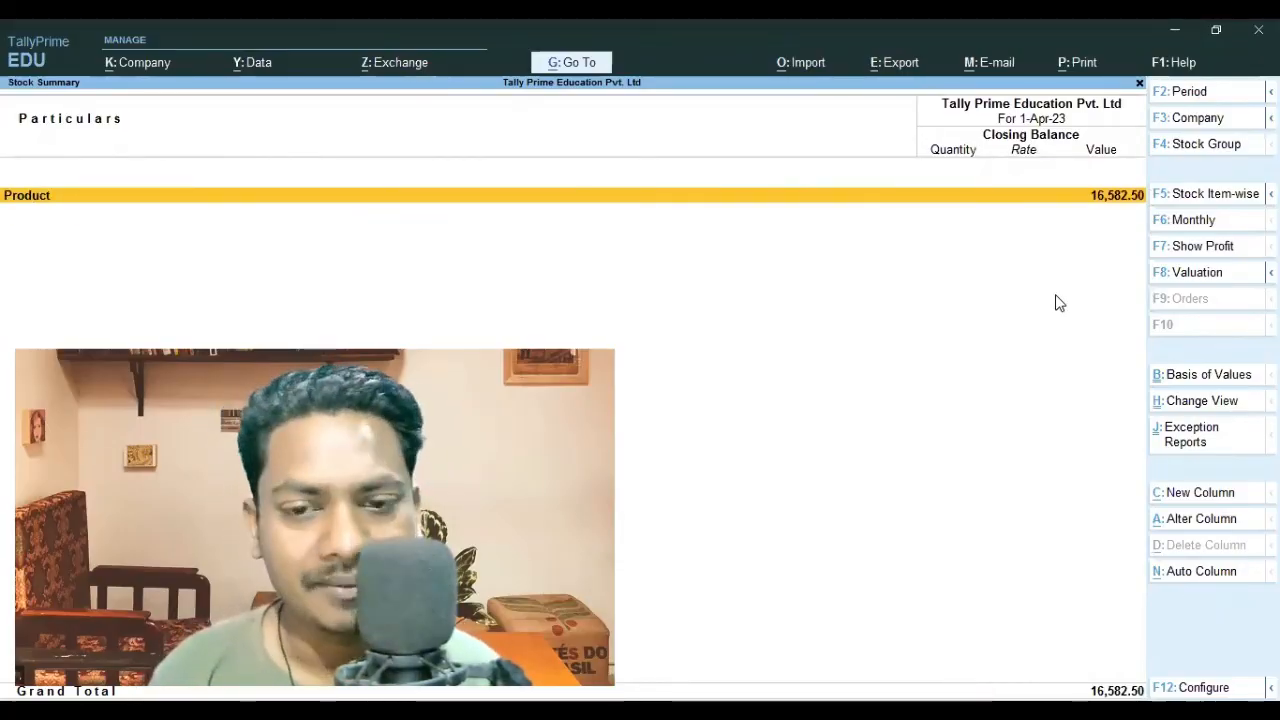
{"action": "key", "text": "Escape"}
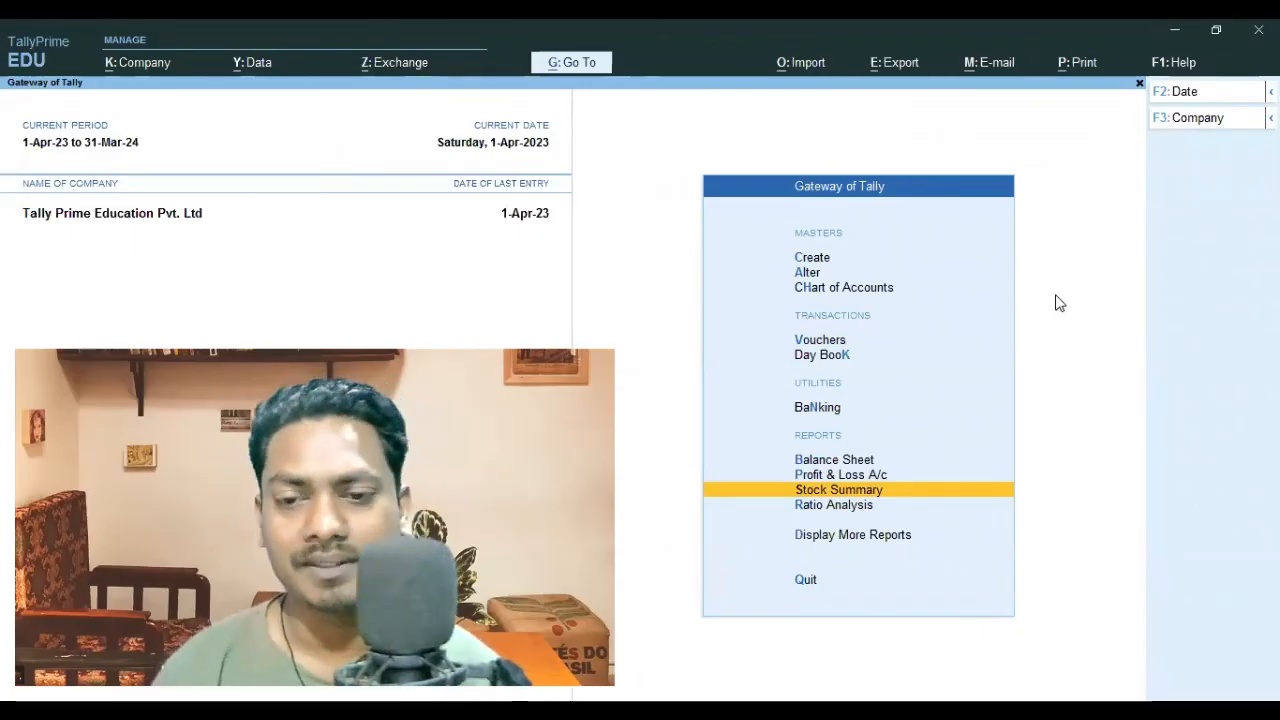